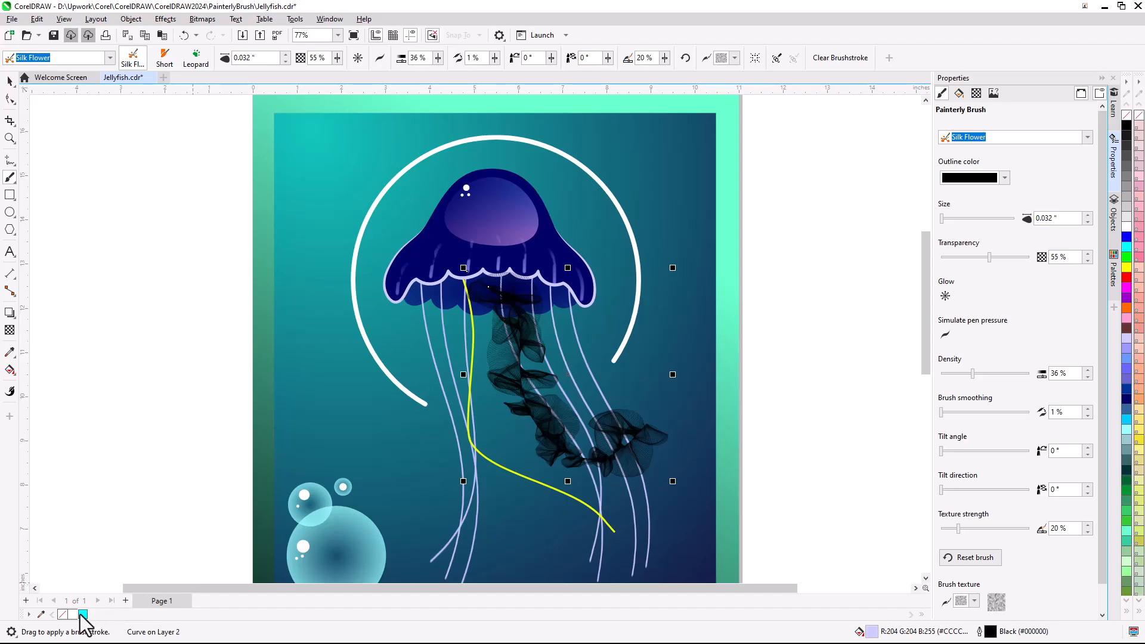
- Apply the Silk Flower brush to the yellow tendril curve and set both silk strokes' outline color to cyan
right_click(82, 615)
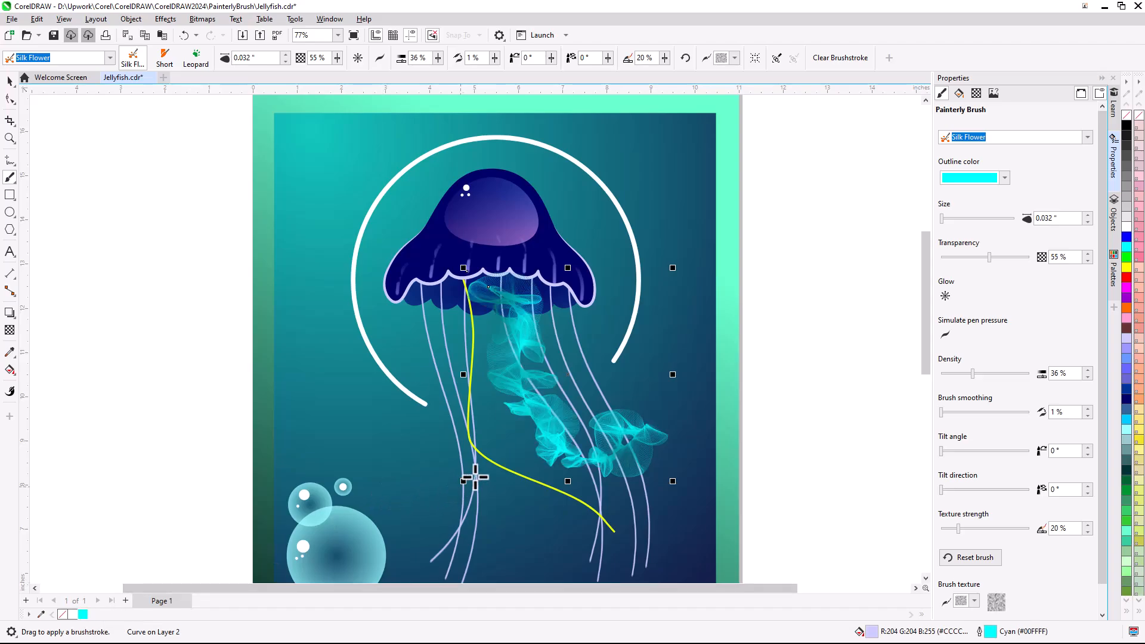
click(486, 459)
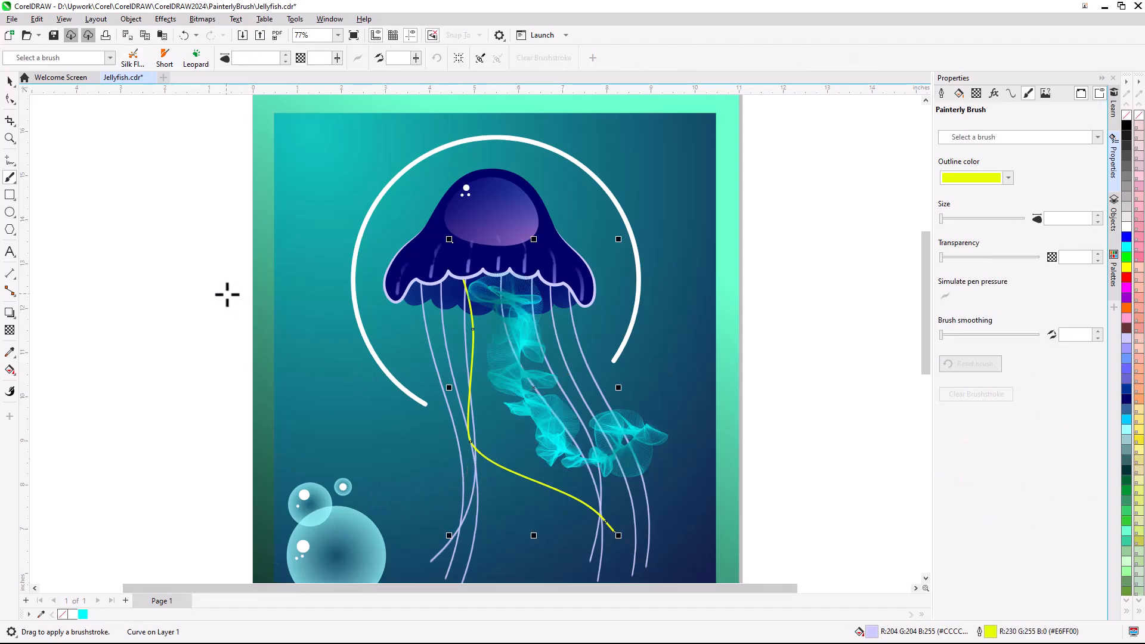
click(138, 64)
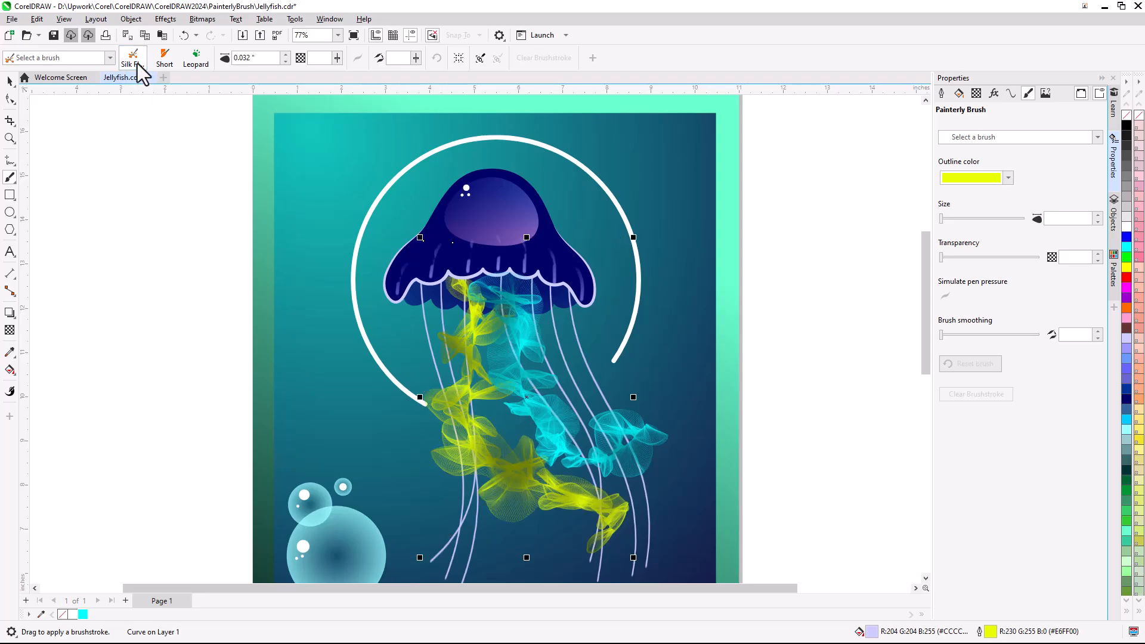
click(82, 614)
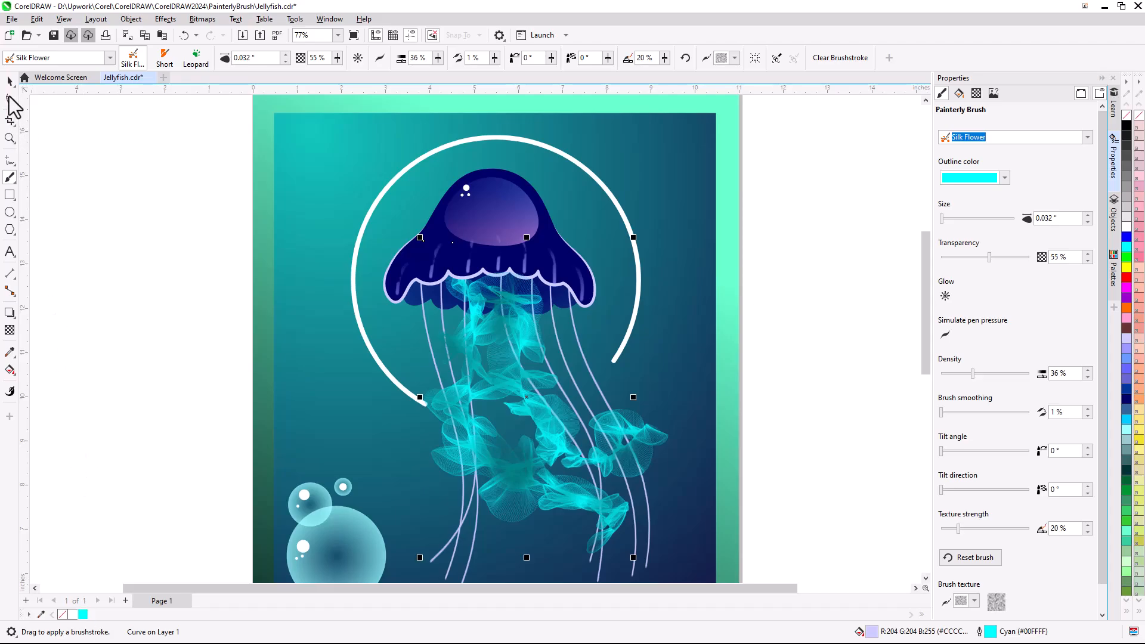
- Reshape the path of the new cyan tendril brushstroke by moving its nodes with the Shape tool
key(Escape)
click(10, 99)
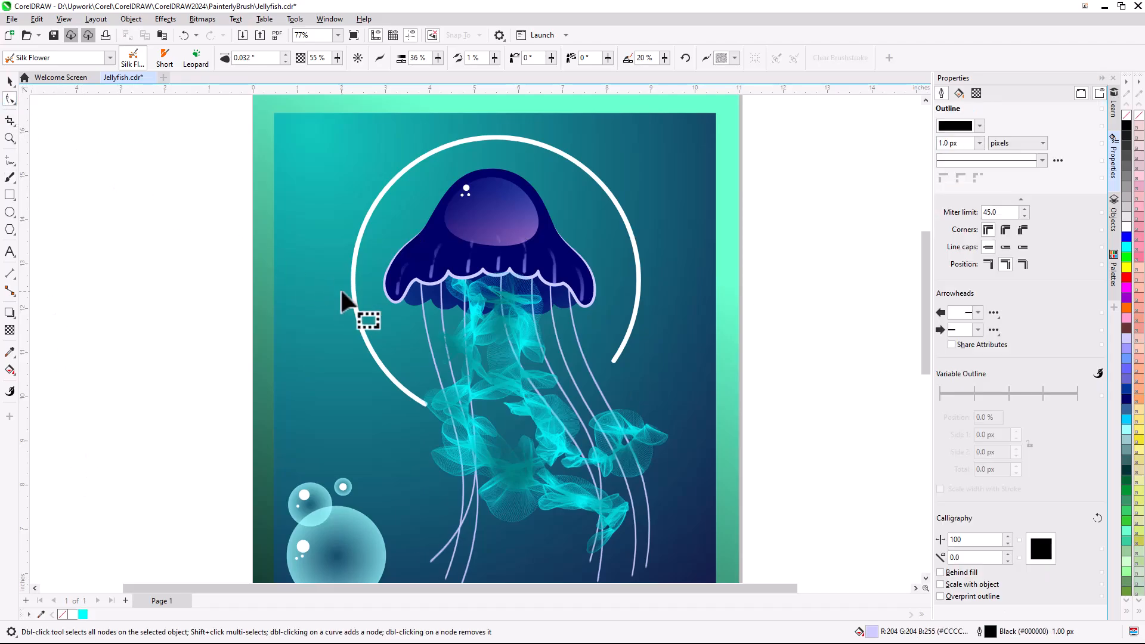
click(567, 455)
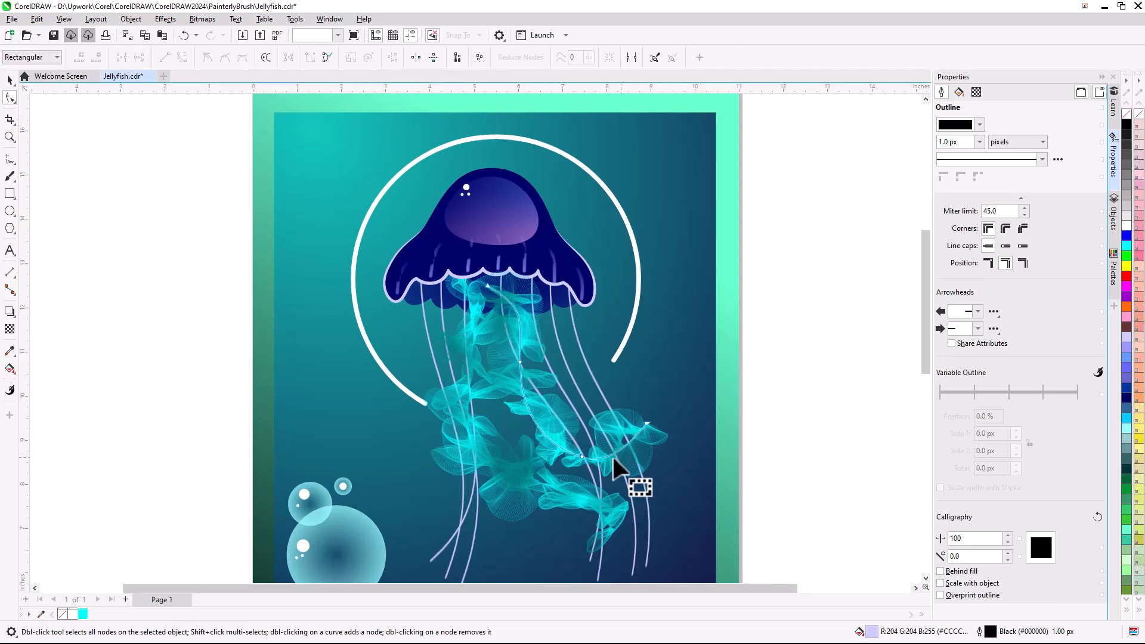
click(585, 455)
mouse_move(581, 454)
mouse_down()
mouse_move(614, 472)
mouse_move(649, 425)
mouse_move(676, 437)
mouse_up()
mouse_move(526, 388)
mouse_down()
mouse_move(552, 387)
mouse_move(568, 421)
mouse_move(604, 392)
mouse_up()
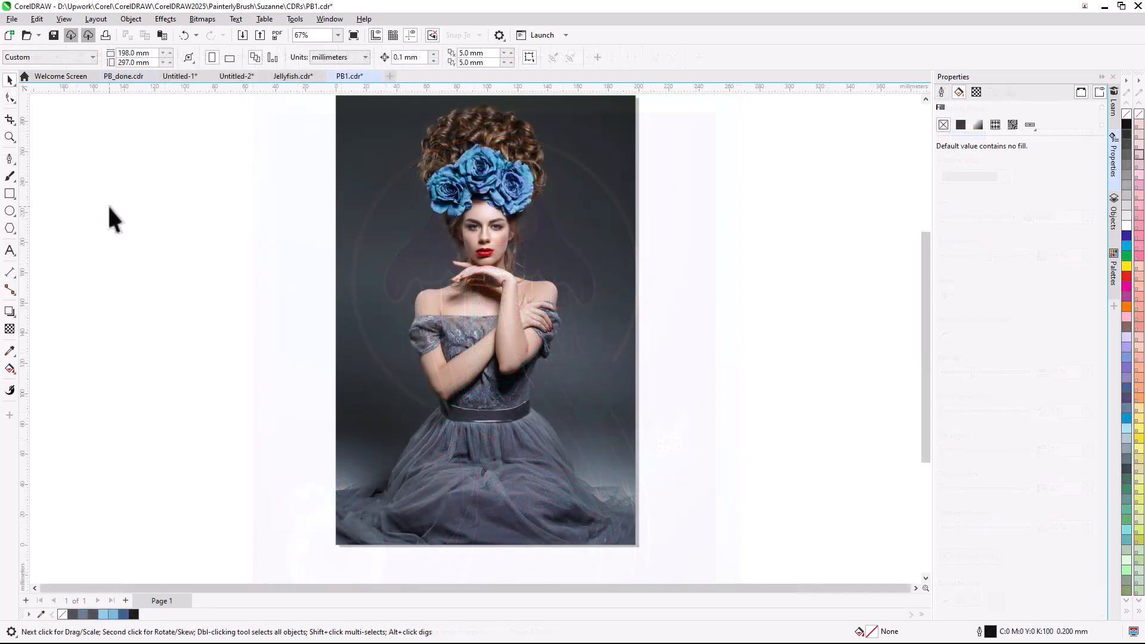
- Open the Painterly Brush library and browse the Watercolor brush category
click(10, 178)
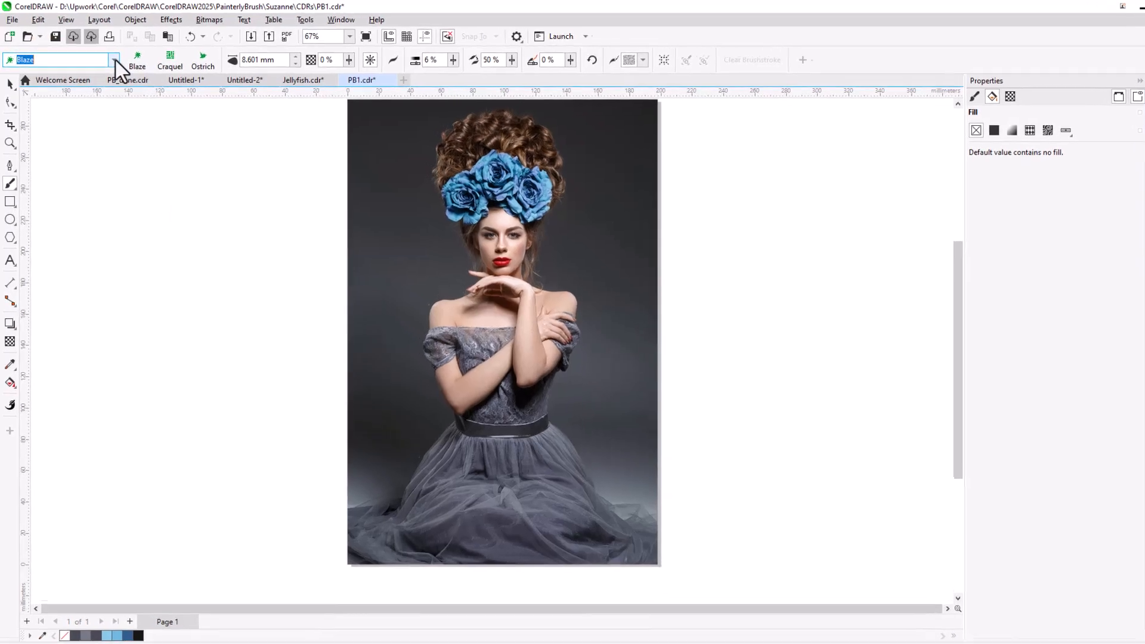
click(111, 57)
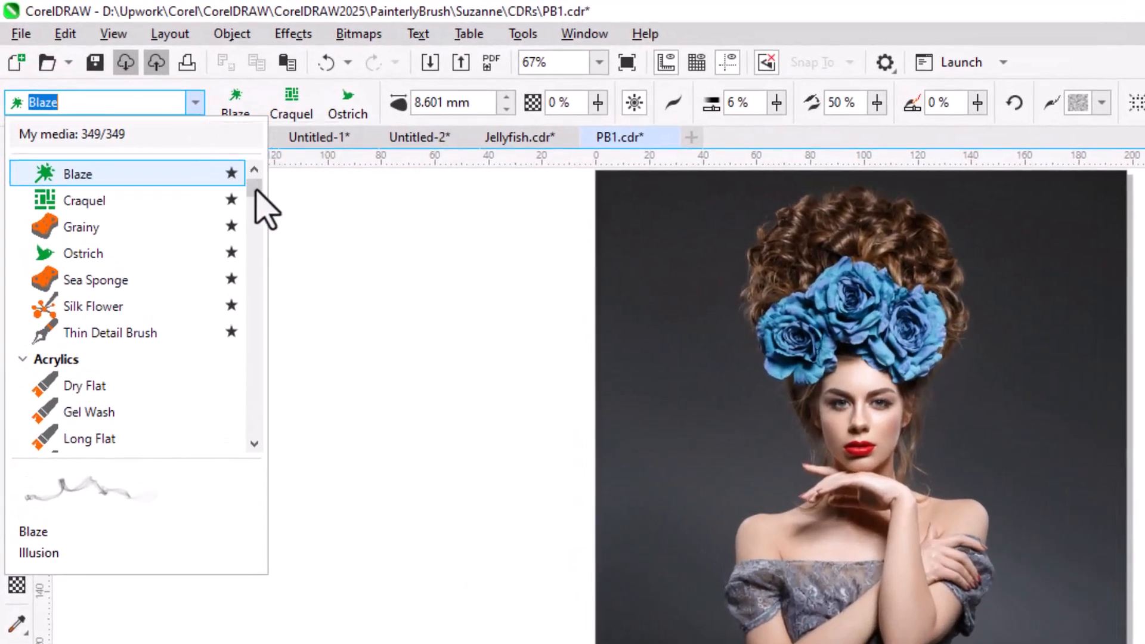
drag(255, 189, 254, 262)
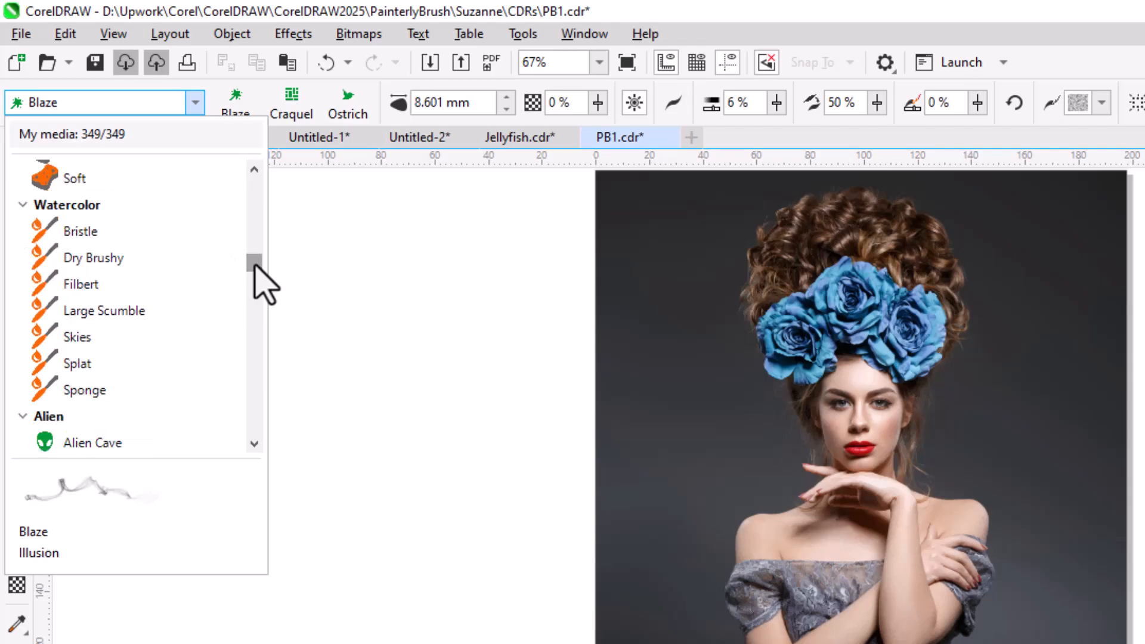
click(15, 209)
click(21, 204)
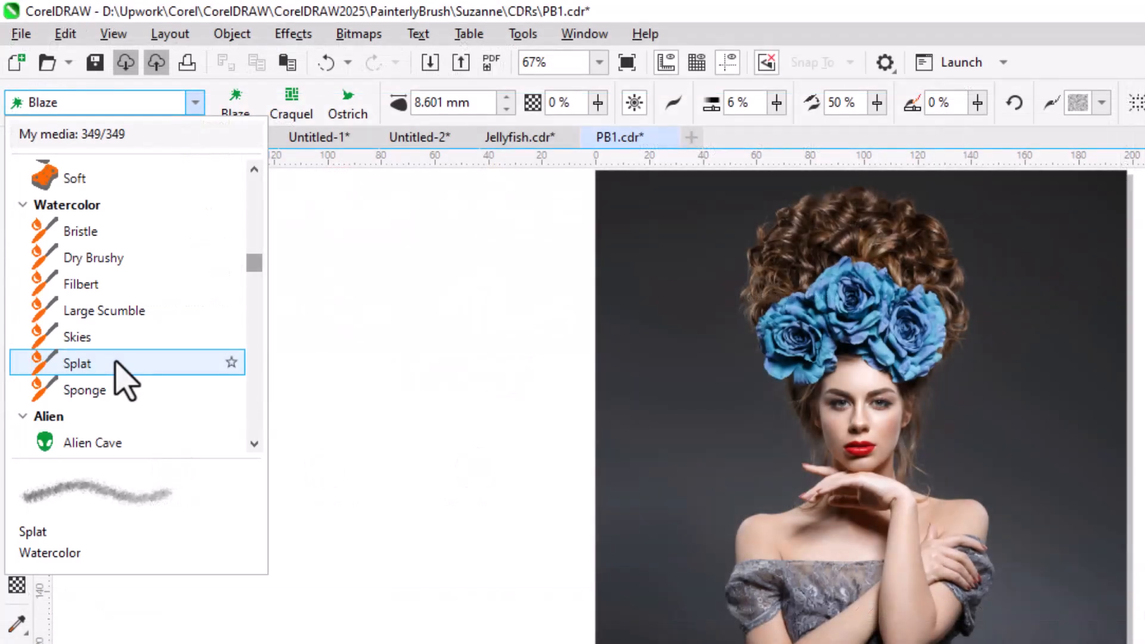
mouse_move(252, 263)
mouse_down()
mouse_move(253, 284)
mouse_move(256, 170)
mouse_up()
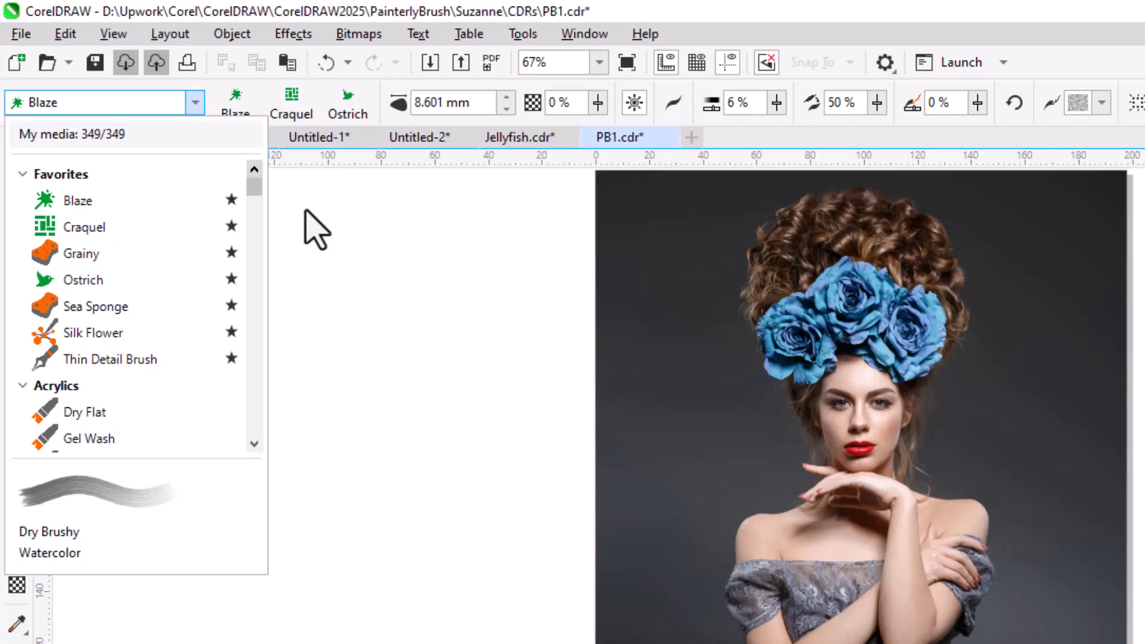
- Mark the Dry Flat acrylic brush as a favorite, then remove it from Favorites again
click(231, 412)
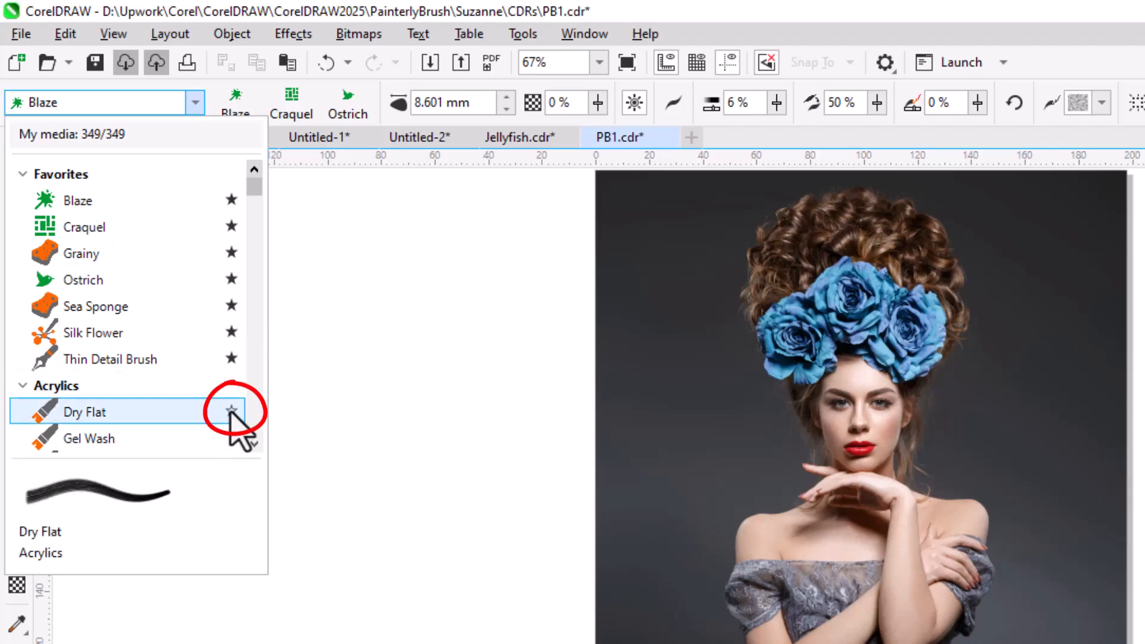
click(231, 411)
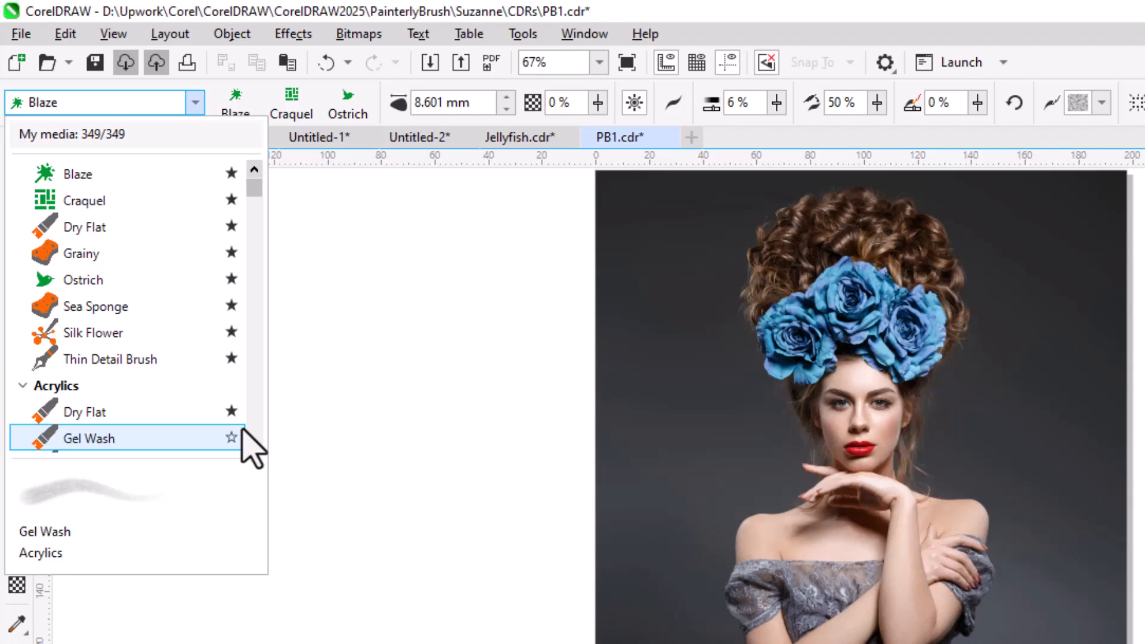
click(231, 412)
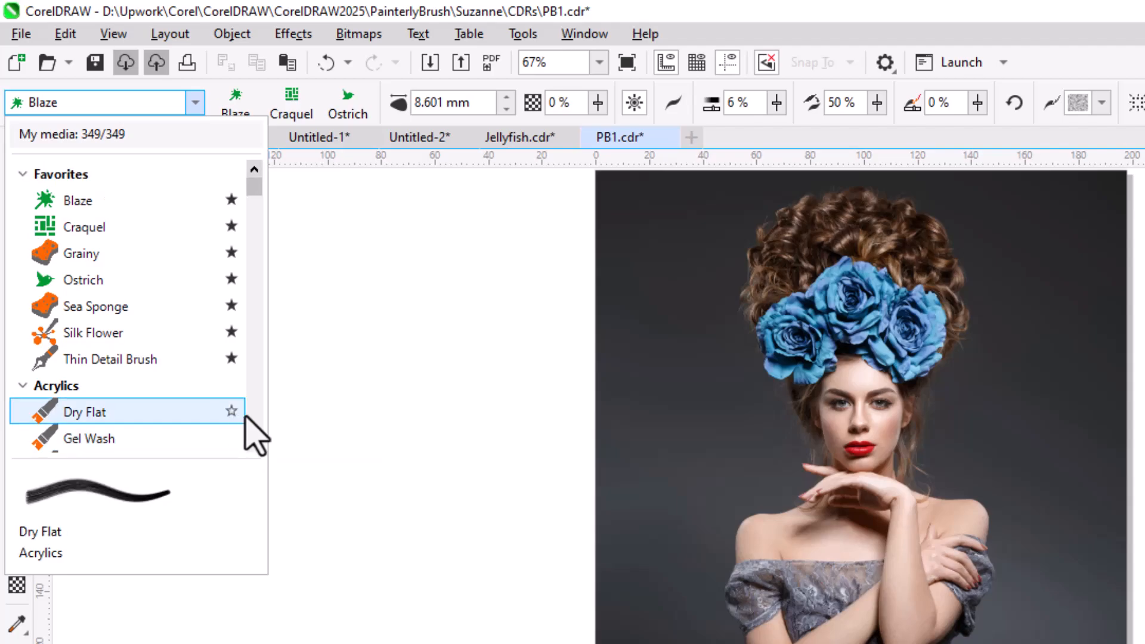
click(293, 421)
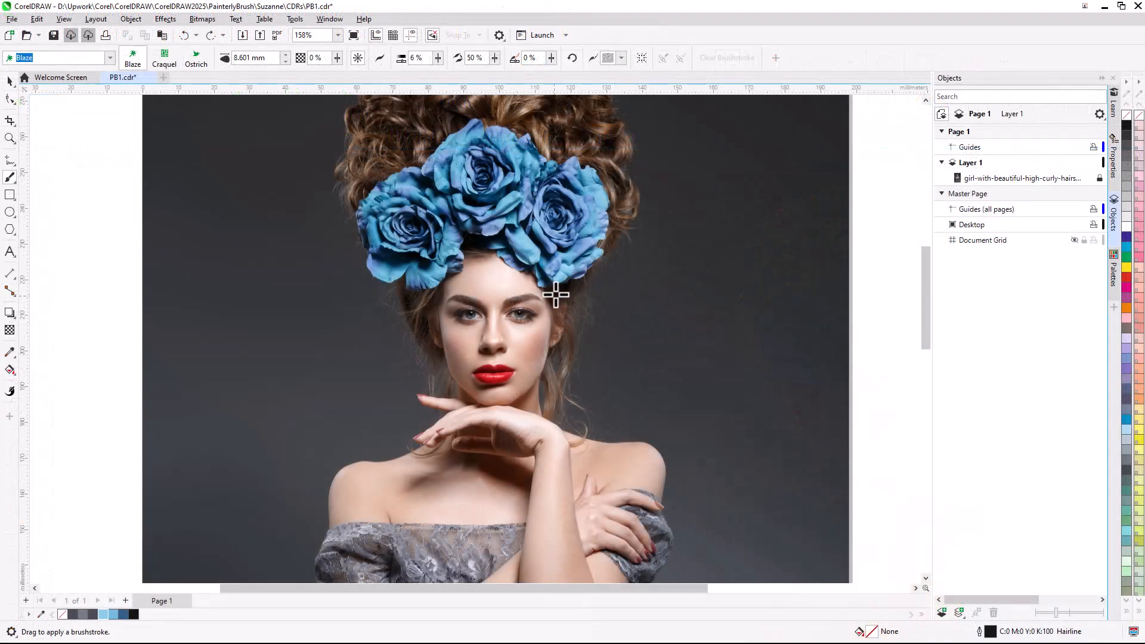
- Paint Blaze brushstrokes down the hair on both sides of the face
mouse_move(562, 284)
mouse_down()
mouse_move(583, 333)
mouse_move(565, 388)
mouse_move(577, 438)
mouse_move(596, 459)
mouse_up()
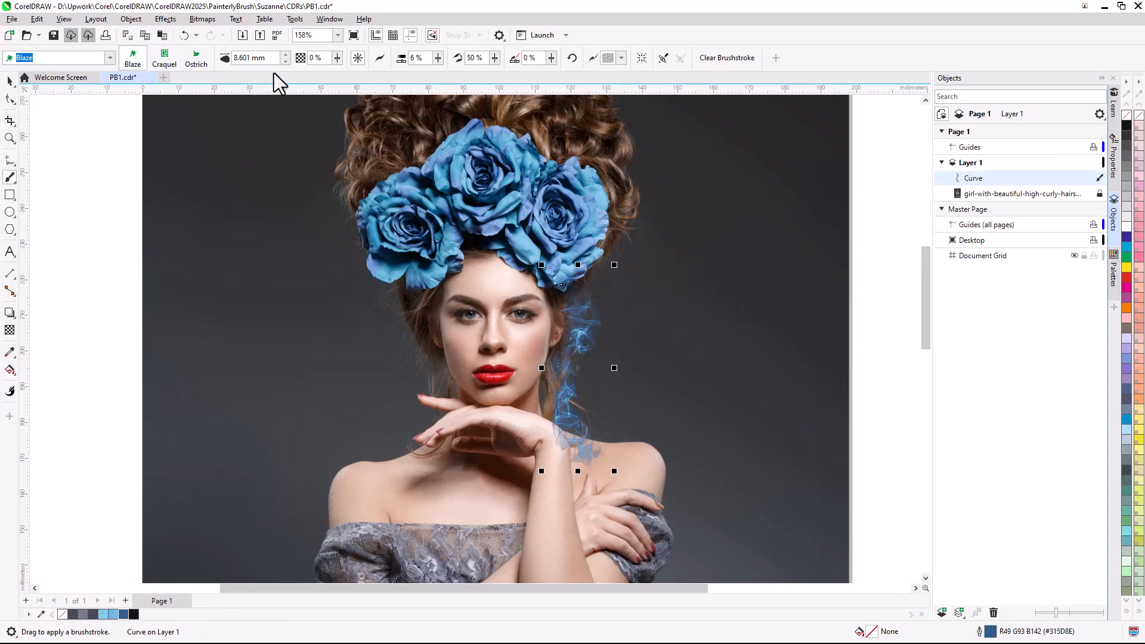
click(286, 55)
click(286, 55)
click(338, 58)
drag(338, 58, 363, 74)
mouse_move(427, 287)
mouse_down()
mouse_move(421, 336)
mouse_move(451, 438)
mouse_move(426, 476)
mouse_up()
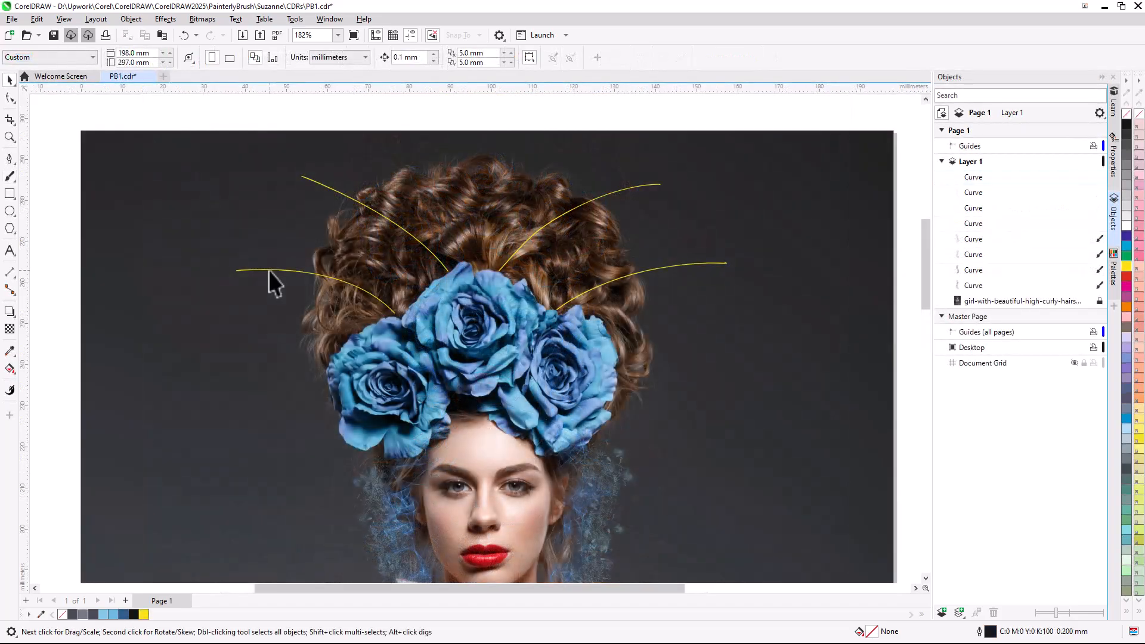
- Select the four yellow curves above the roses, apply the Ostrich brush to them, and color them gray
click(268, 270)
shift+click(316, 184)
shift+click(652, 185)
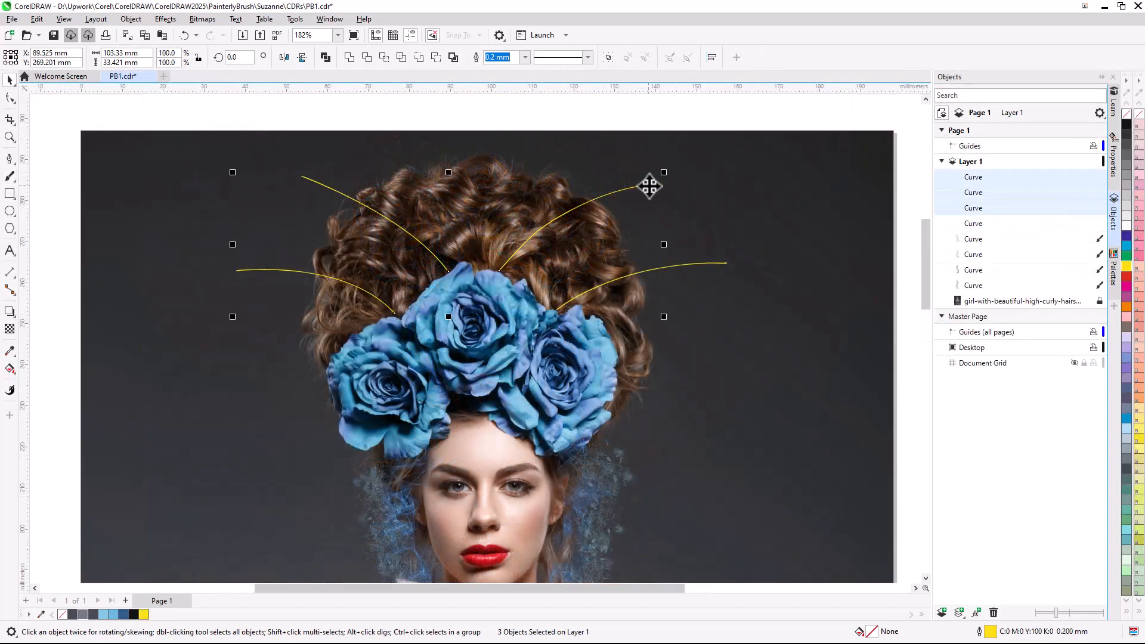
shift+click(716, 267)
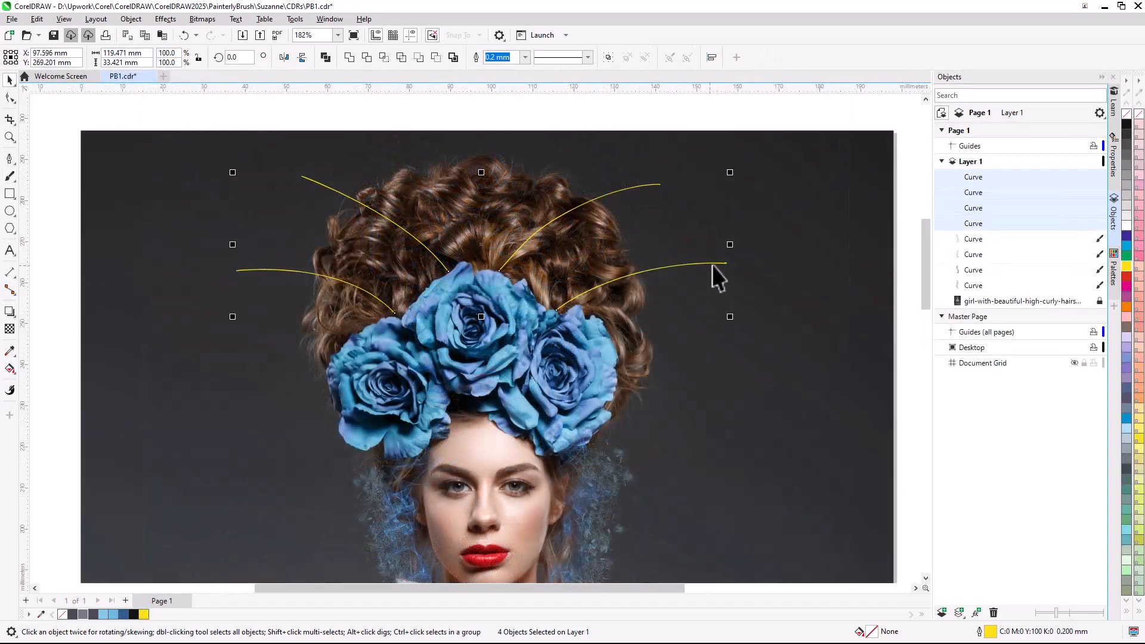
click(10, 178)
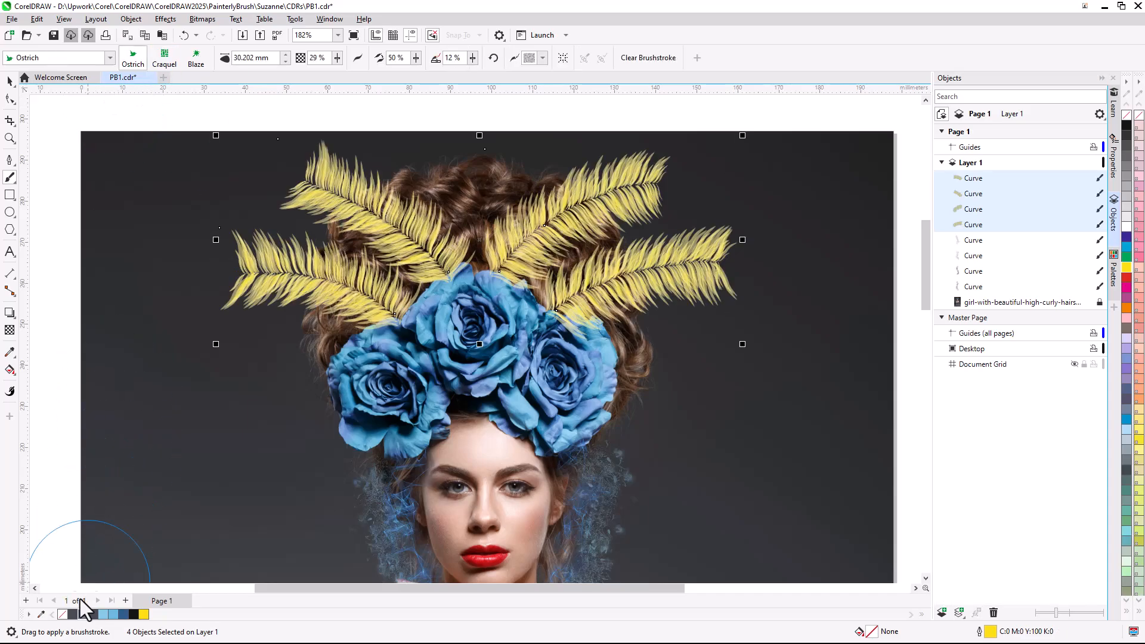
click(82, 615)
- Reshape the upper right feather's path by moving its nodes with the Shape tool
key(Escape)
click(10, 99)
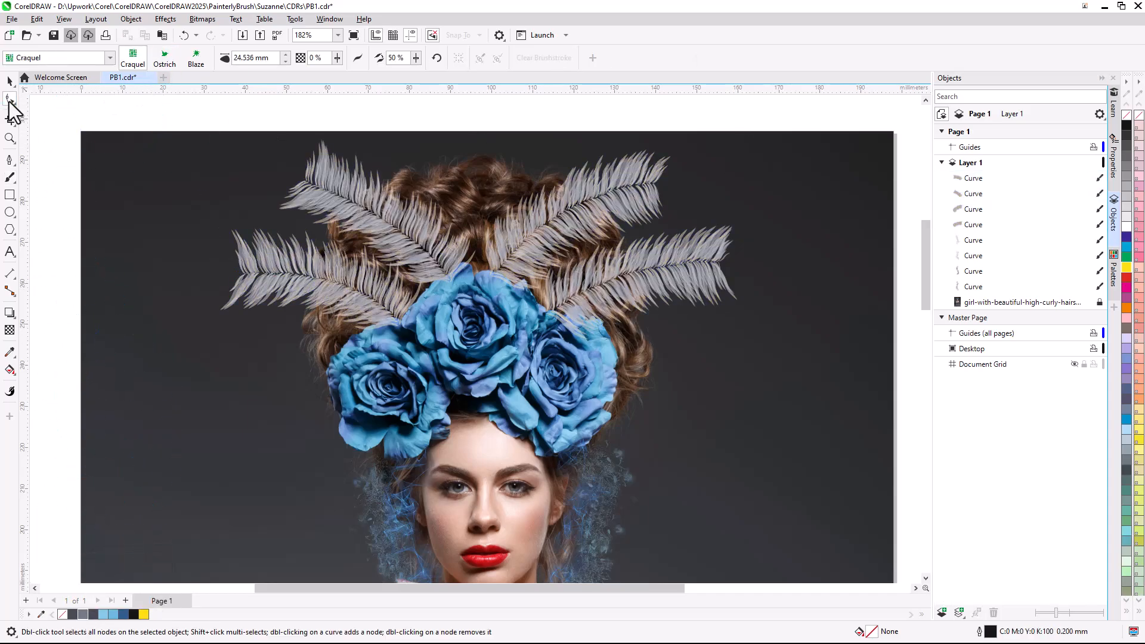
click(659, 192)
drag(660, 185, 684, 179)
drag(575, 208, 575, 212)
drag(684, 180, 669, 189)
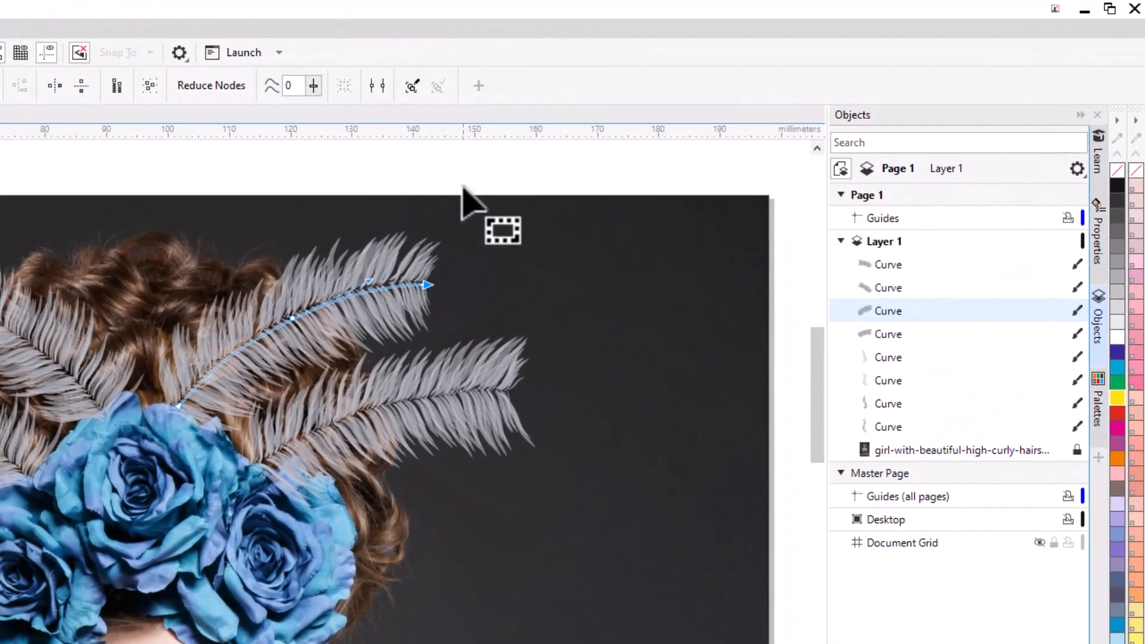
click(463, 168)
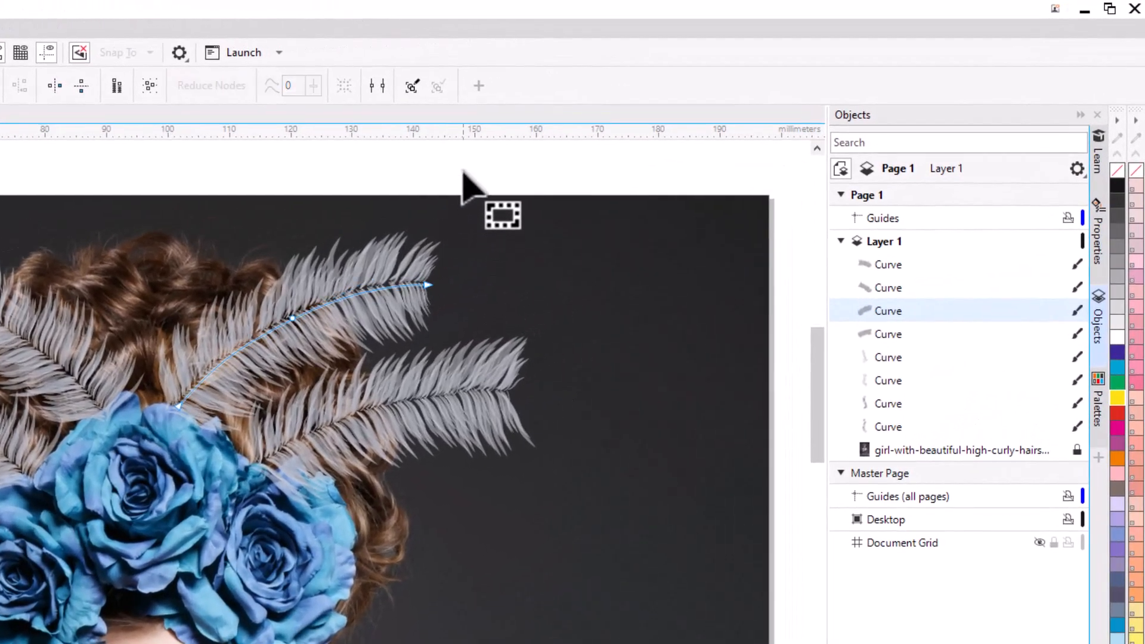
key(space)
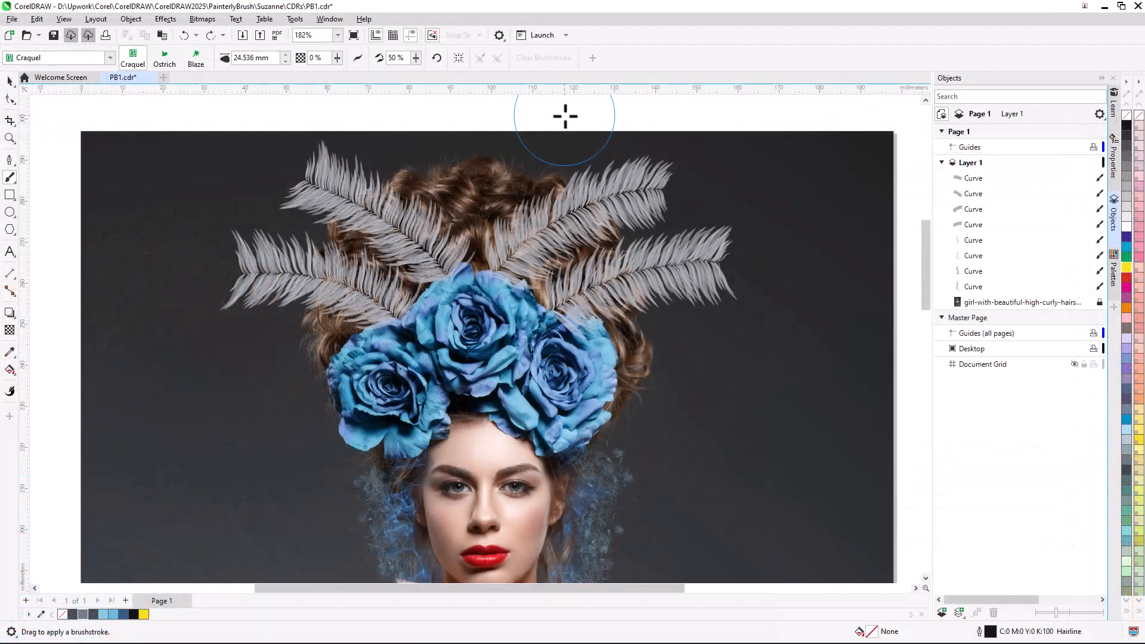
- Clear the brushstroke from the upper right feather, then undo the clearing
click(595, 201)
click(641, 60)
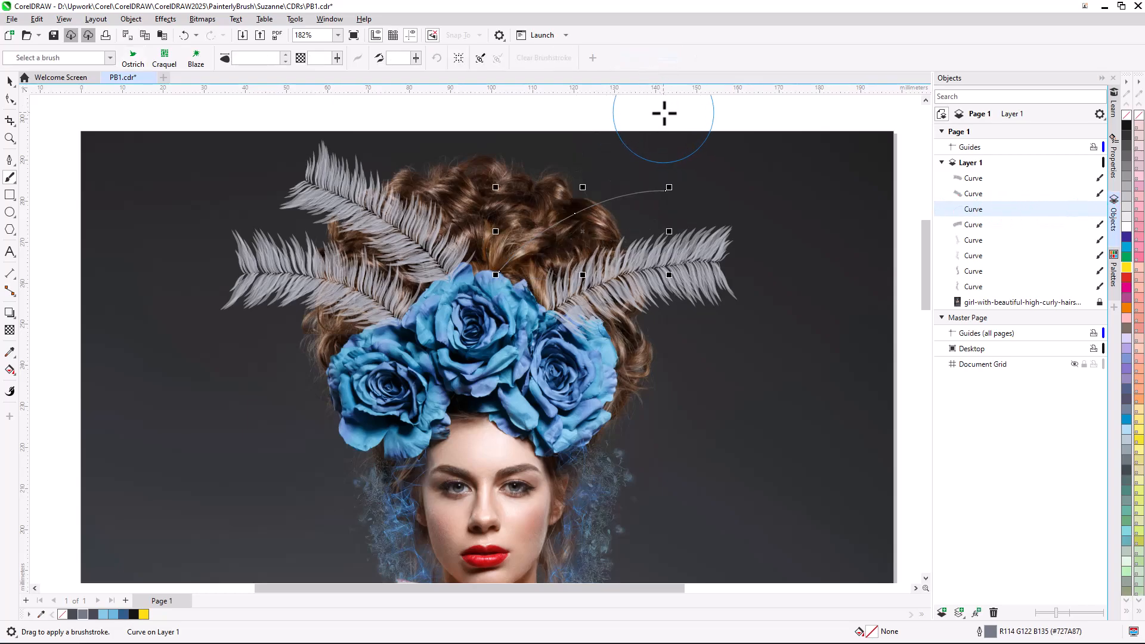
key(ctrl+z)
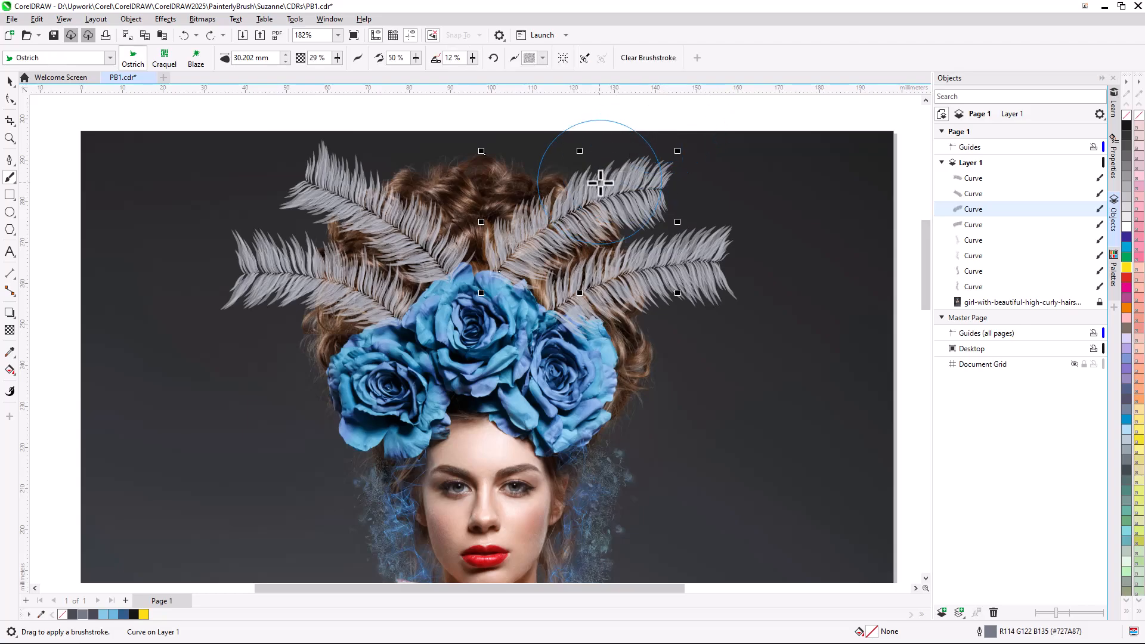
- Convert the upper right feather's brushstroke to a bitmap
right_click(600, 185)
click(646, 195)
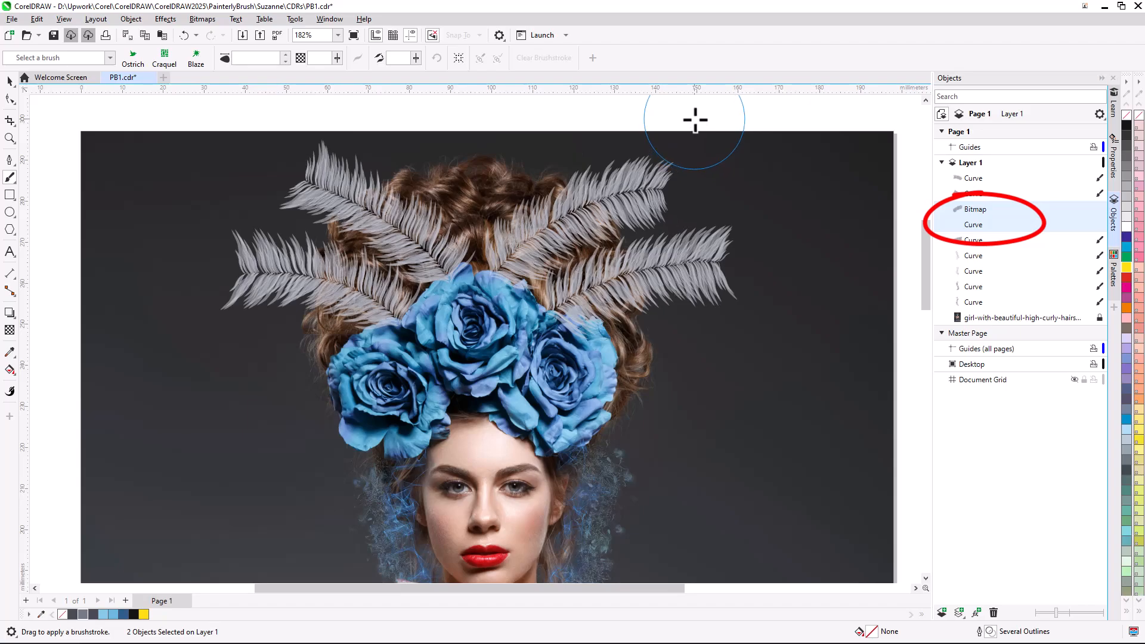
key(Escape)
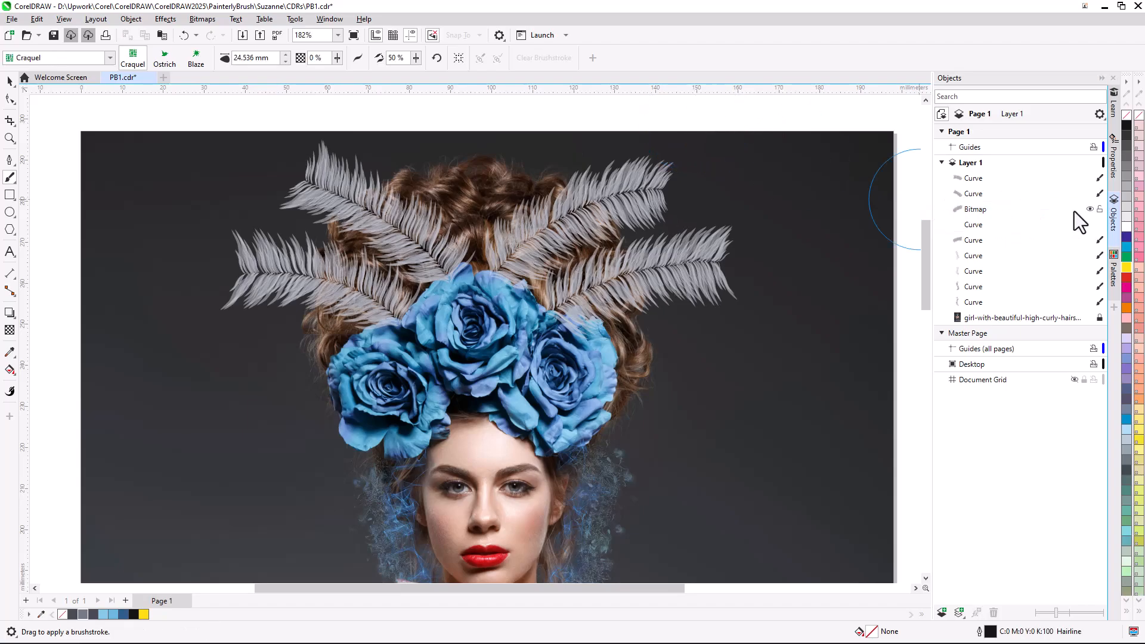
- Hide the feather bitmap and select the underlying curve
click(1089, 209)
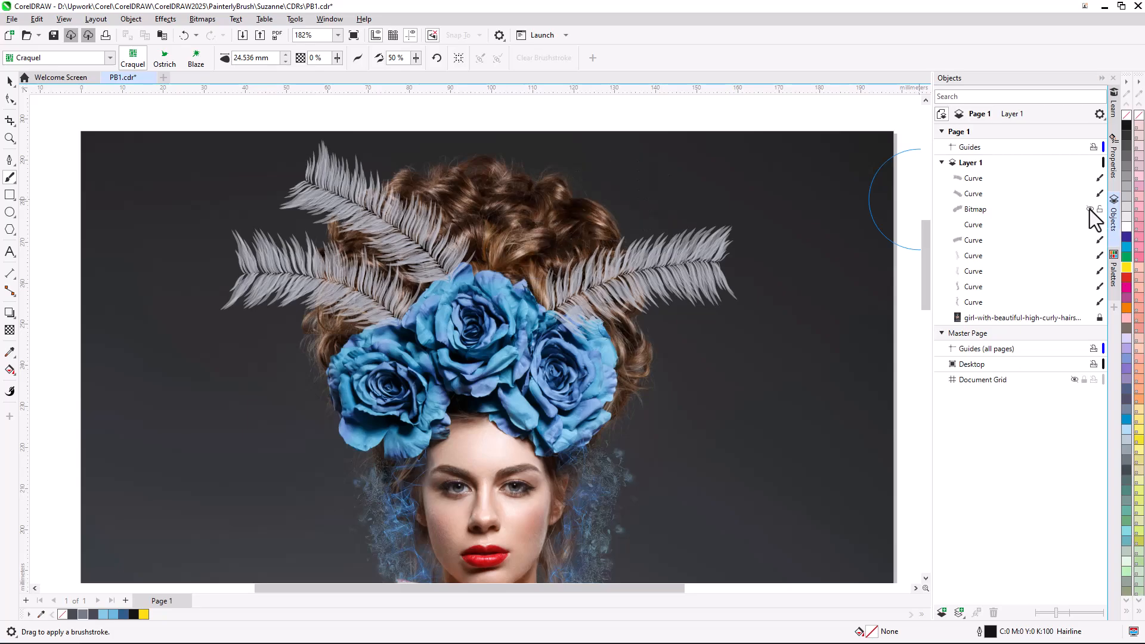
click(979, 225)
right_click(1126, 267)
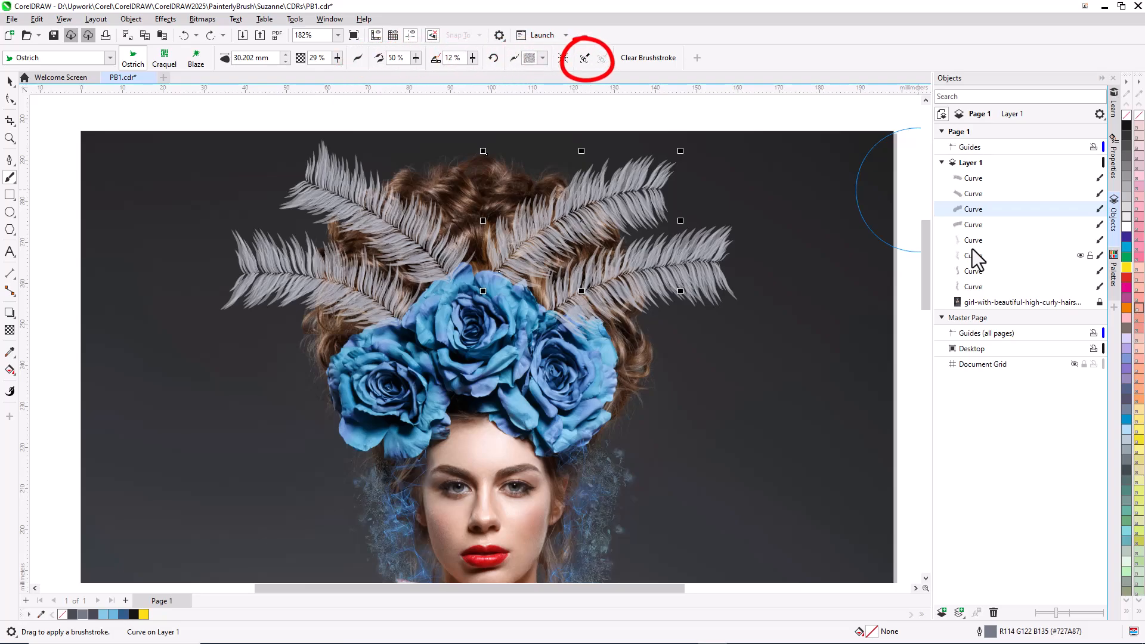
- Open the brush properties and reset the selected Craquel hair stroke's brush settings
click(1113, 168)
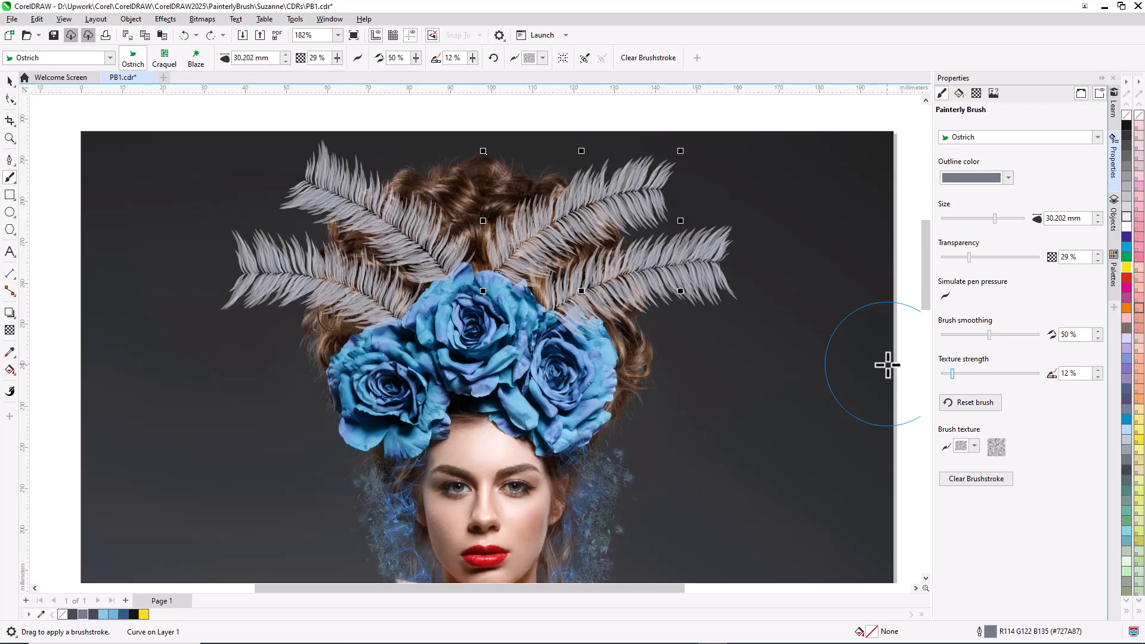
drag(926, 298, 925, 329)
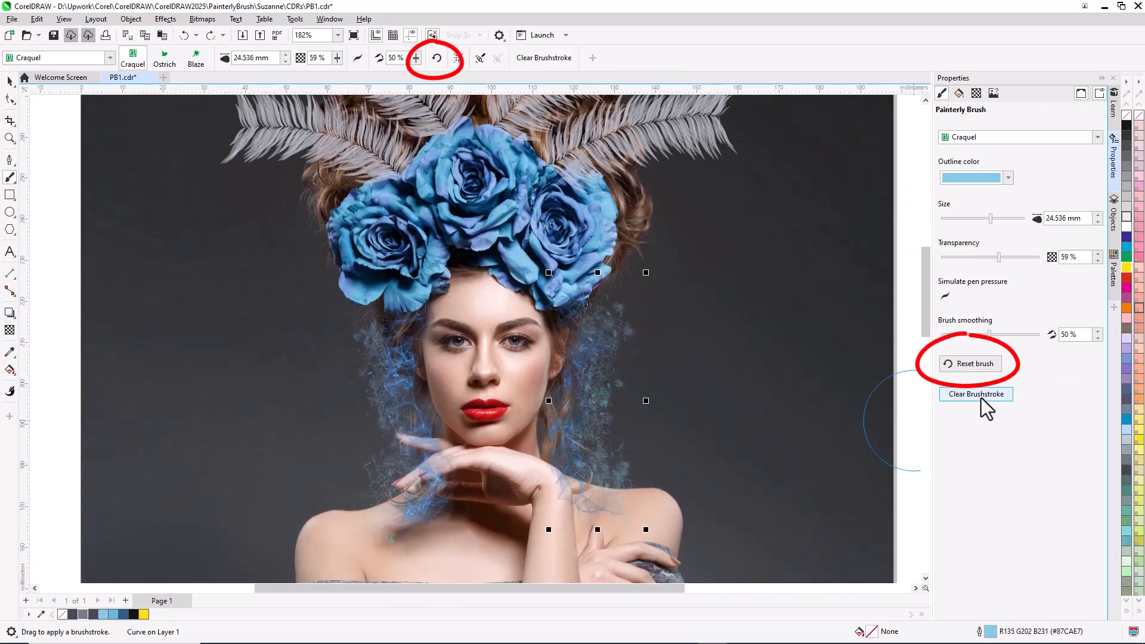
click(988, 366)
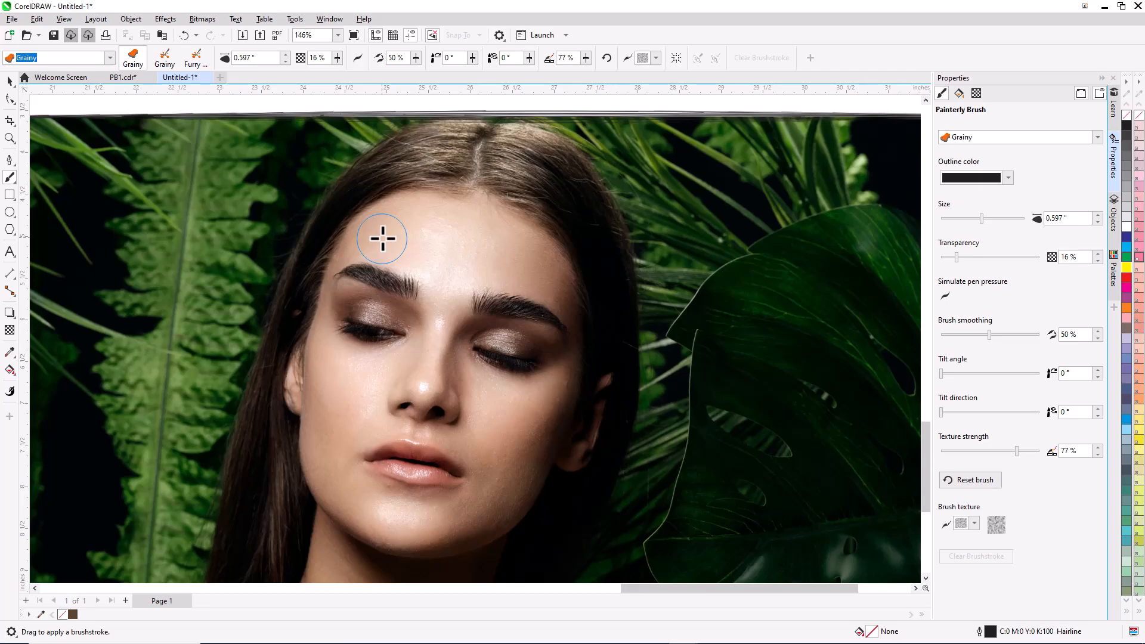
- Paint a Grainy brushstroke about 0.892" wide across the forehead and apply the brown palette color to it
shift+drag(387, 230, 532, 266)
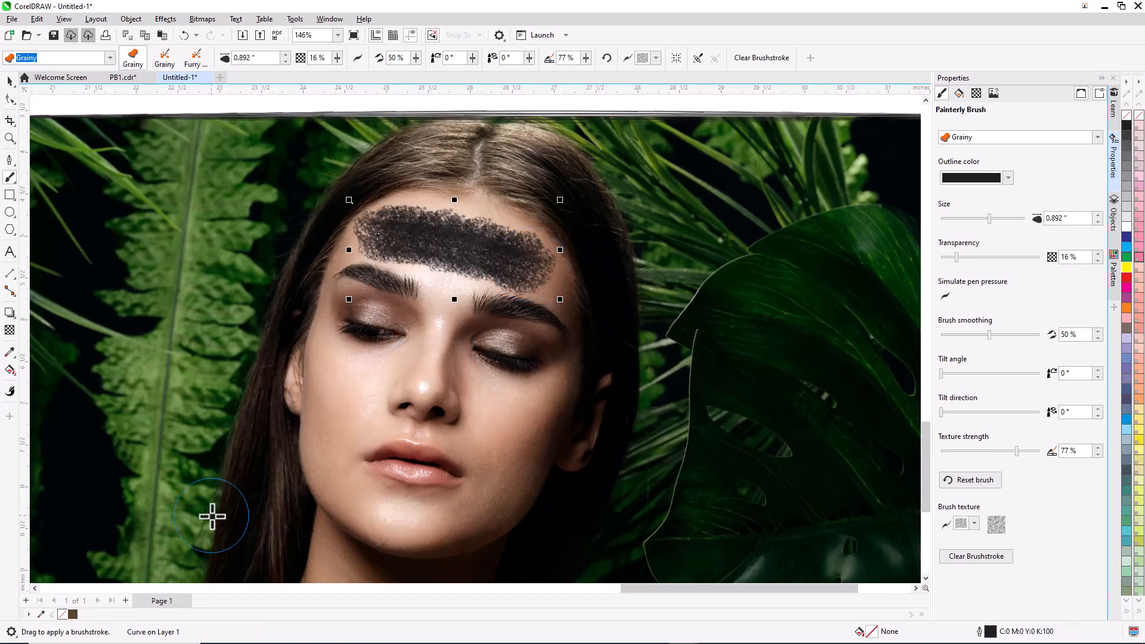
click(73, 615)
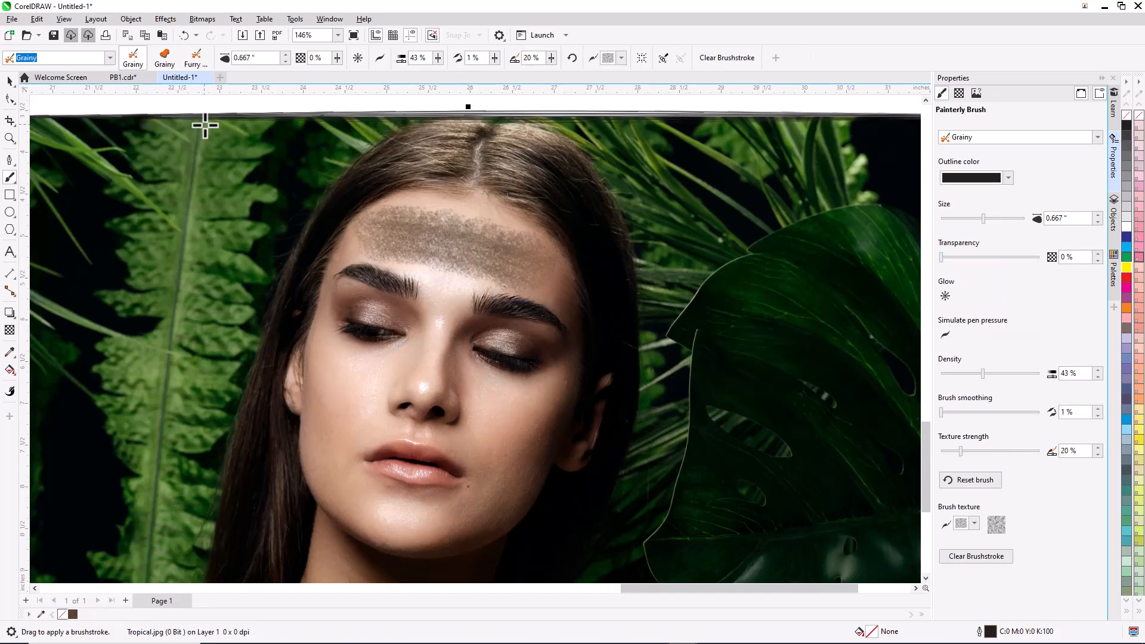
- Select the forehead Grainy brushstroke and raise its transparency to 69%
mouse_move(332, 351)
mouse_down()
mouse_move(341, 396)
mouse_move(318, 420)
mouse_move(315, 454)
mouse_move(332, 472)
mouse_up()
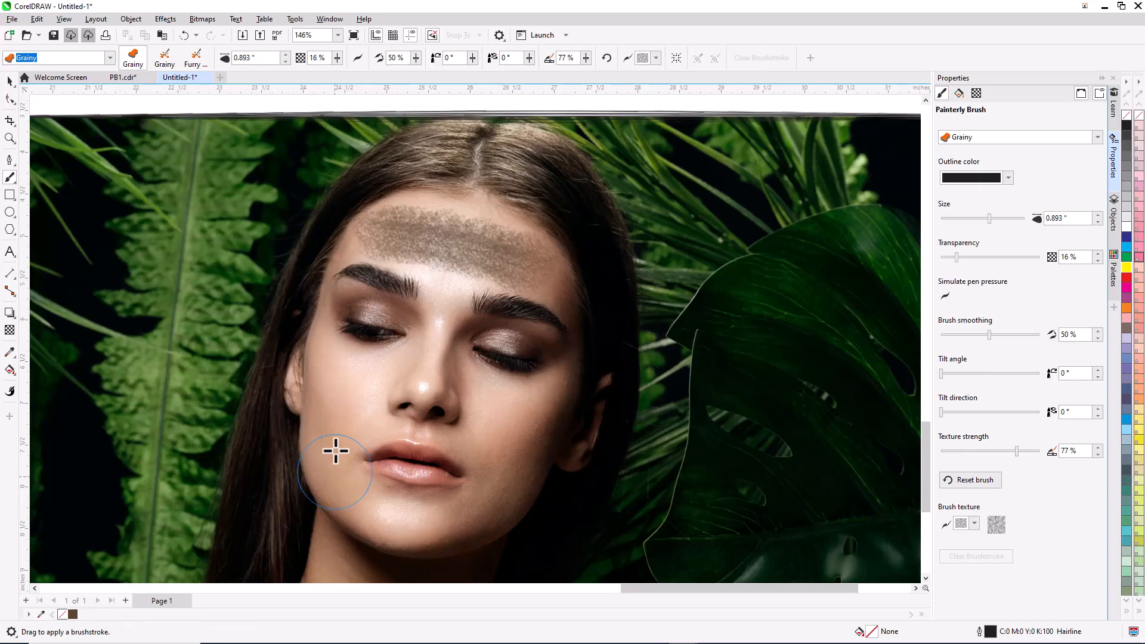
click(445, 243)
drag(478, 238, 479, 245)
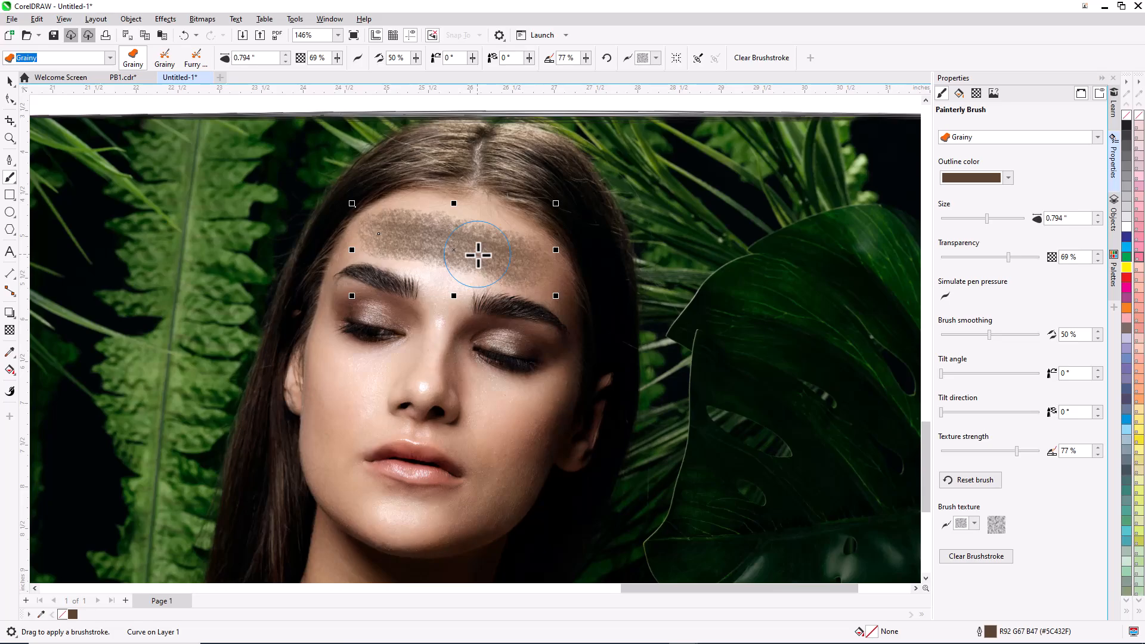
- Apply a cracked brush texture to the forehead brushstroke and set its texture strength to 96%
click(655, 58)
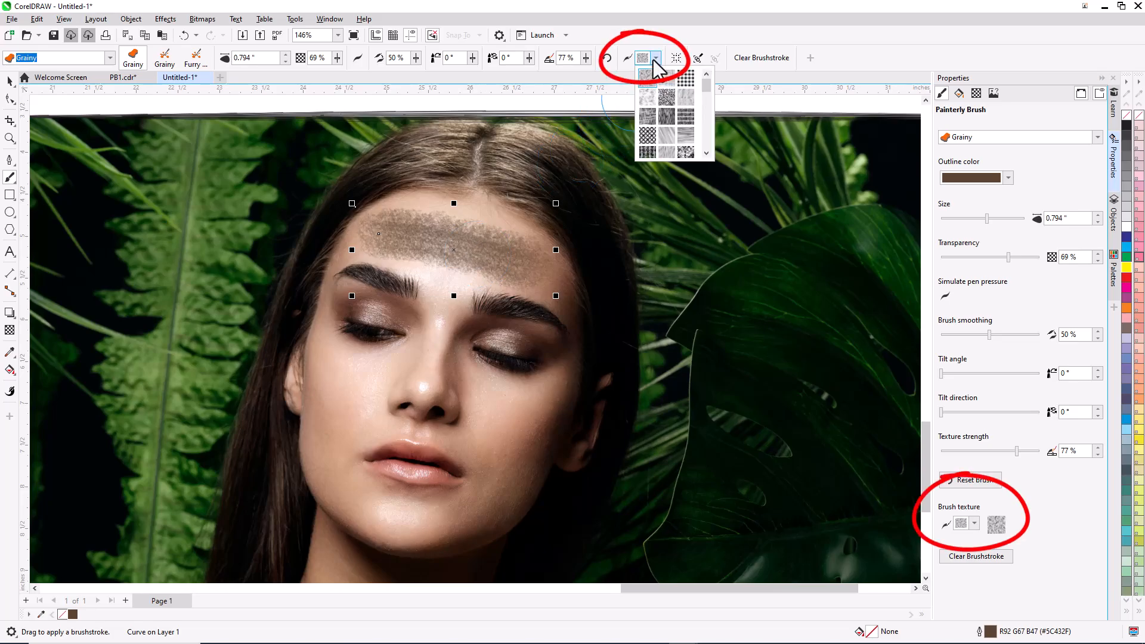
drag(707, 89, 710, 142)
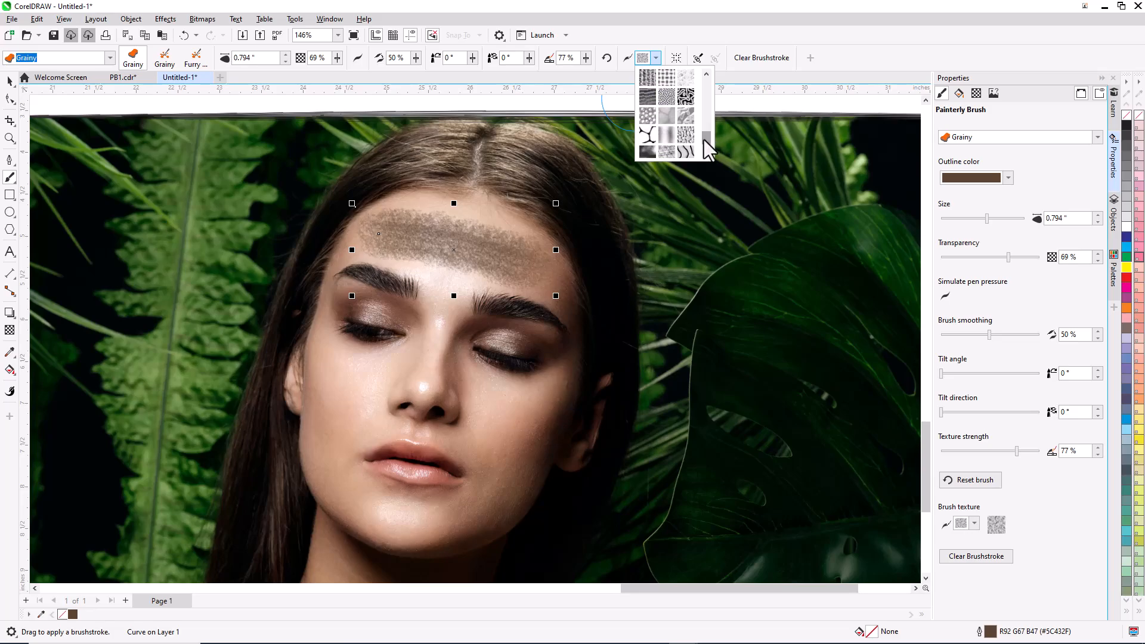
click(653, 138)
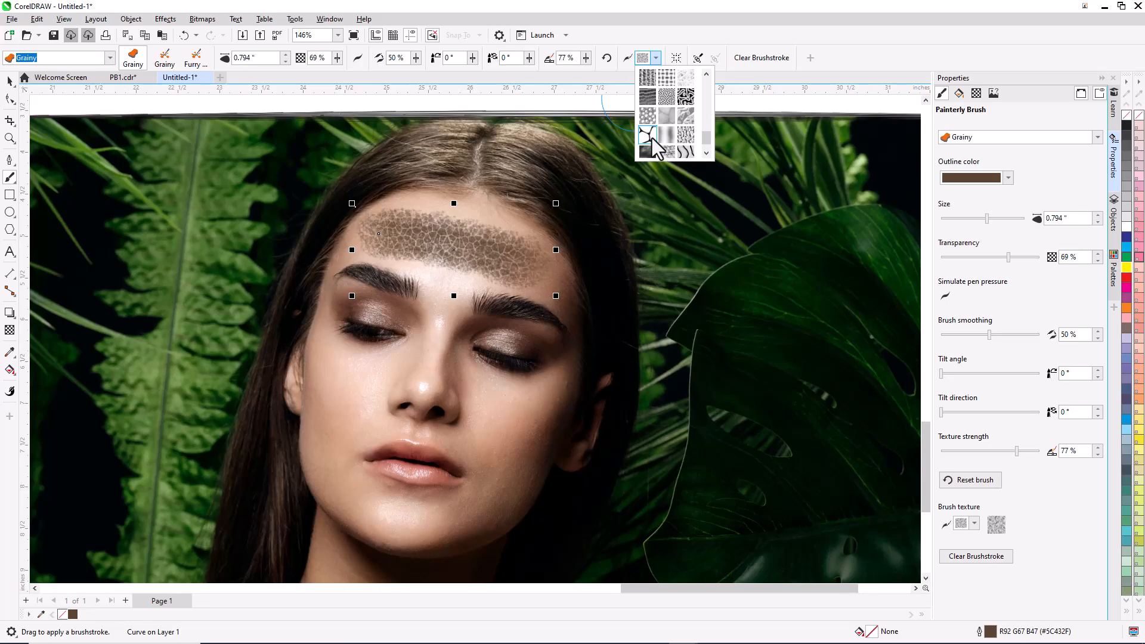
mouse_move(1010, 452)
mouse_down()
mouse_move(960, 452)
mouse_move(1036, 453)
mouse_up()
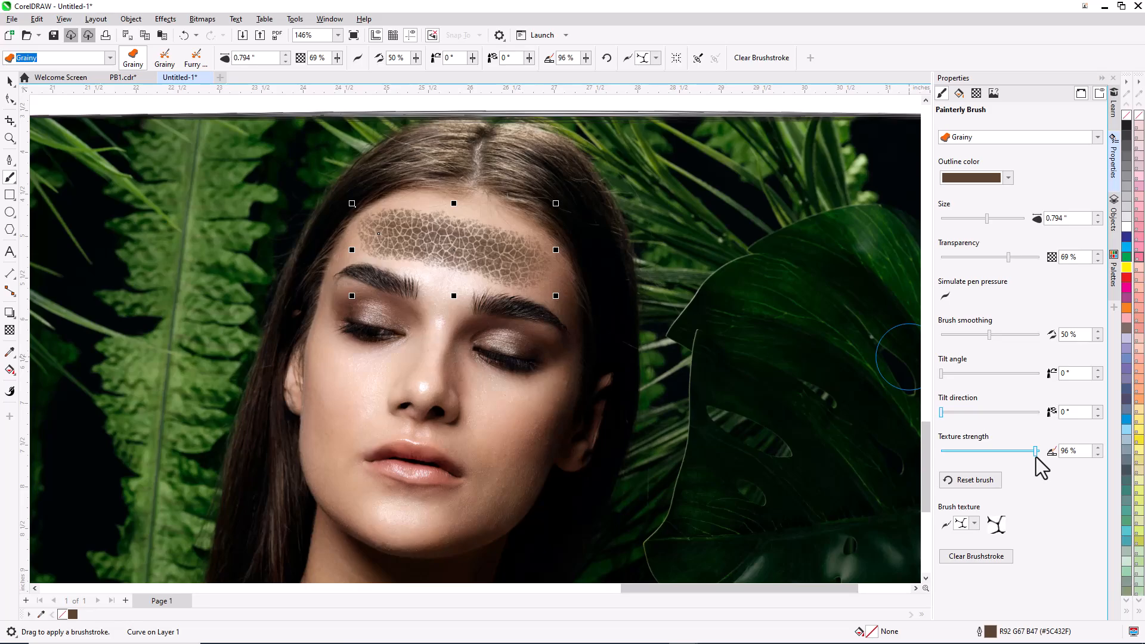
- Lower the density of the green Sprinkle brushstroke on the shoulder to 14%
mouse_move(988, 335)
mouse_down()
mouse_move(1008, 336)
mouse_move(962, 336)
mouse_move(1035, 336)
mouse_up()
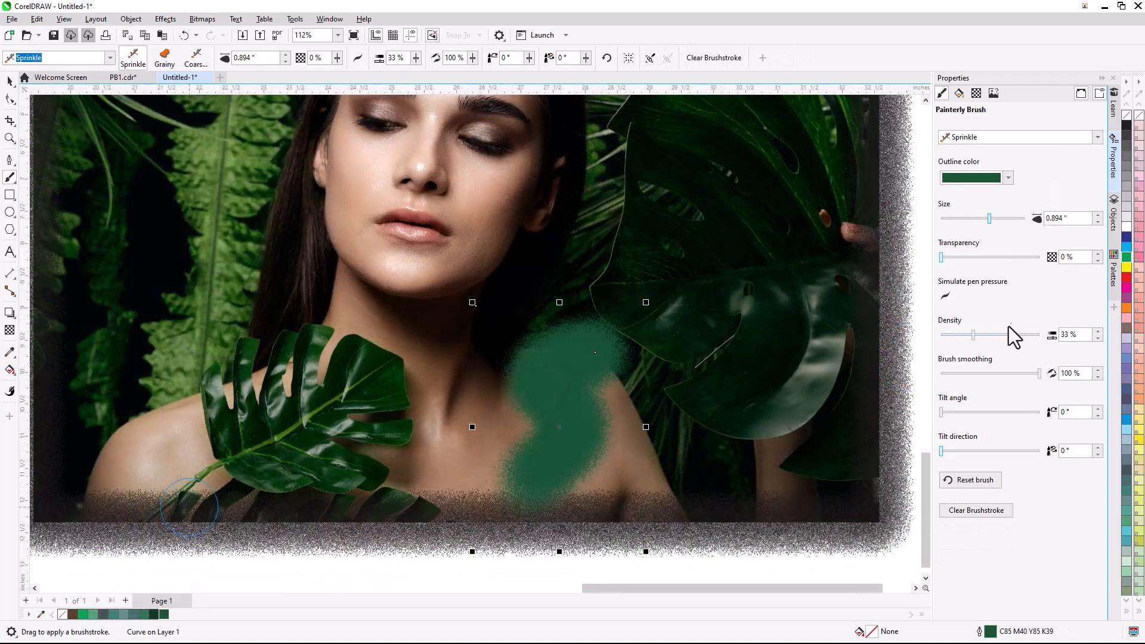
drag(971, 336, 948, 336)
key(Escape)
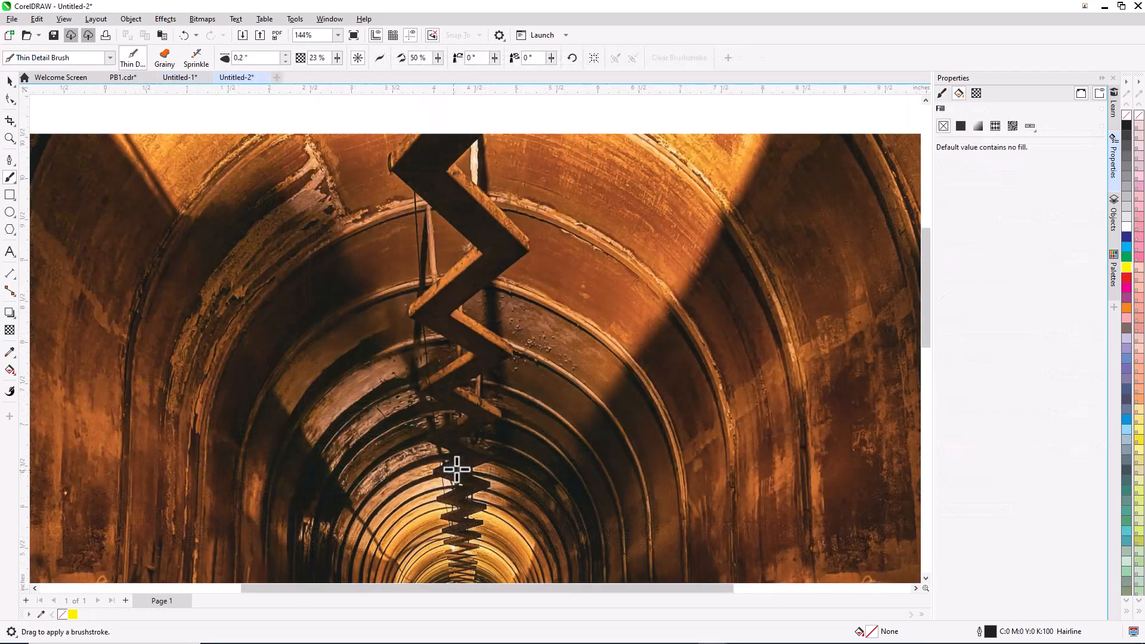
- Paint a Sprinkle stroke up the shoulder, and set the zigzag brushstroke's outline color to yellow
mouse_move(455, 467)
mouse_down()
mouse_move(442, 441)
mouse_move(482, 420)
mouse_move(444, 395)
mouse_move(492, 354)
mouse_move(434, 318)
mouse_move(496, 258)
mouse_move(420, 170)
mouse_move(447, 138)
mouse_move(422, 173)
mouse_move(505, 255)
mouse_move(436, 318)
mouse_move(478, 345)
mouse_move(443, 308)
mouse_move(495, 261)
mouse_move(433, 189)
mouse_move(446, 143)
mouse_move(422, 173)
mouse_move(501, 257)
mouse_up()
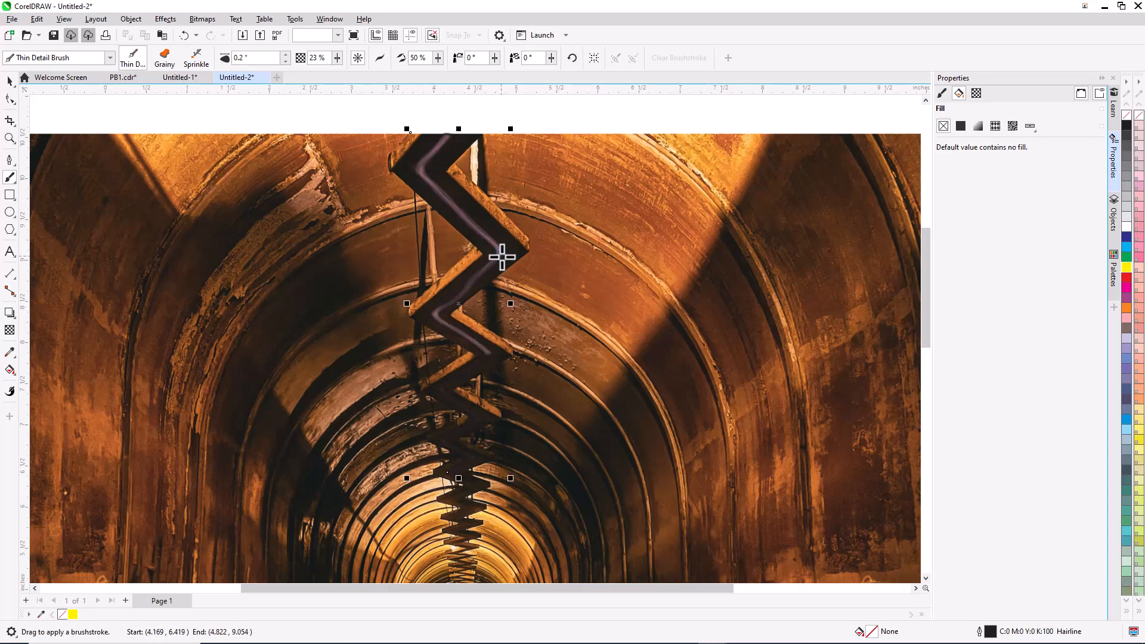
right_click(73, 614)
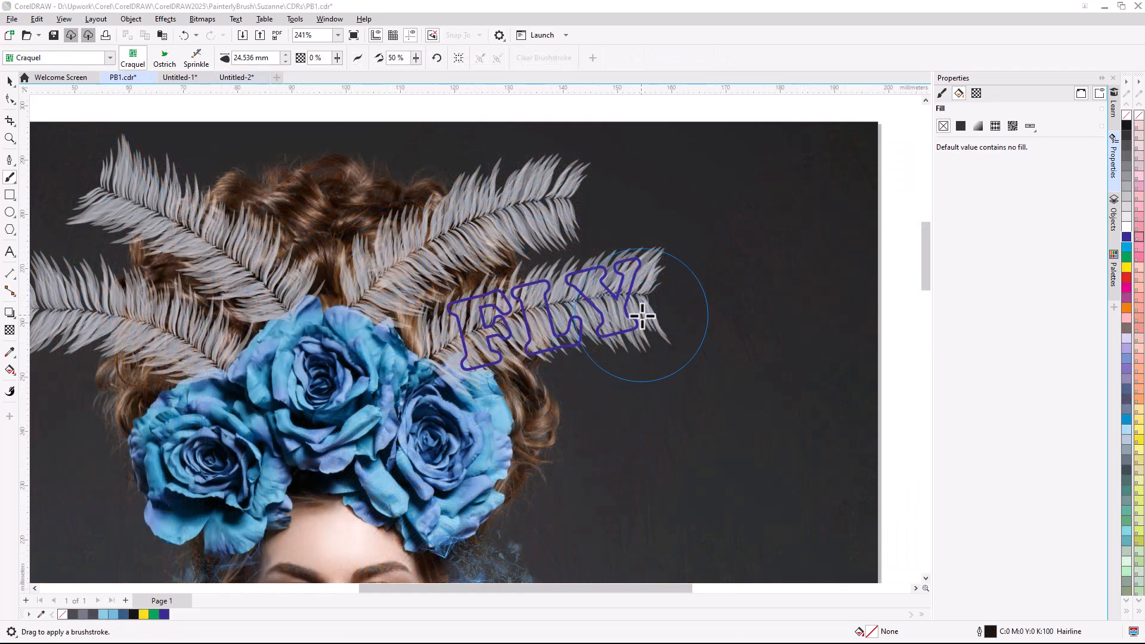
- Place the FLY text inside the upper right feather as a PowerClip
right_click(643, 310)
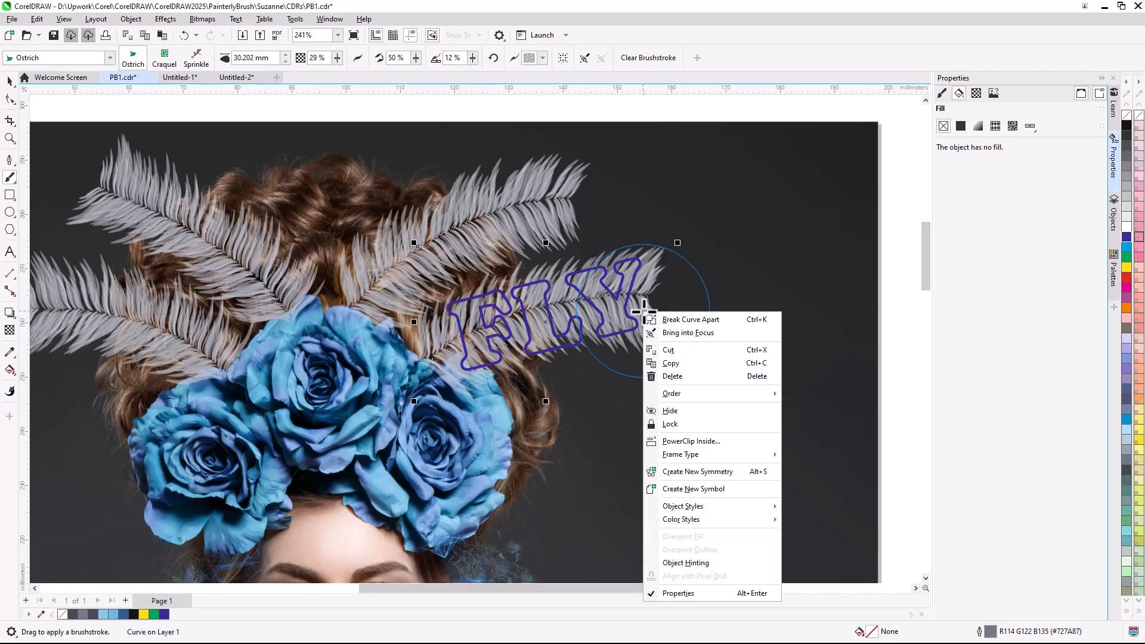
click(716, 441)
click(615, 317)
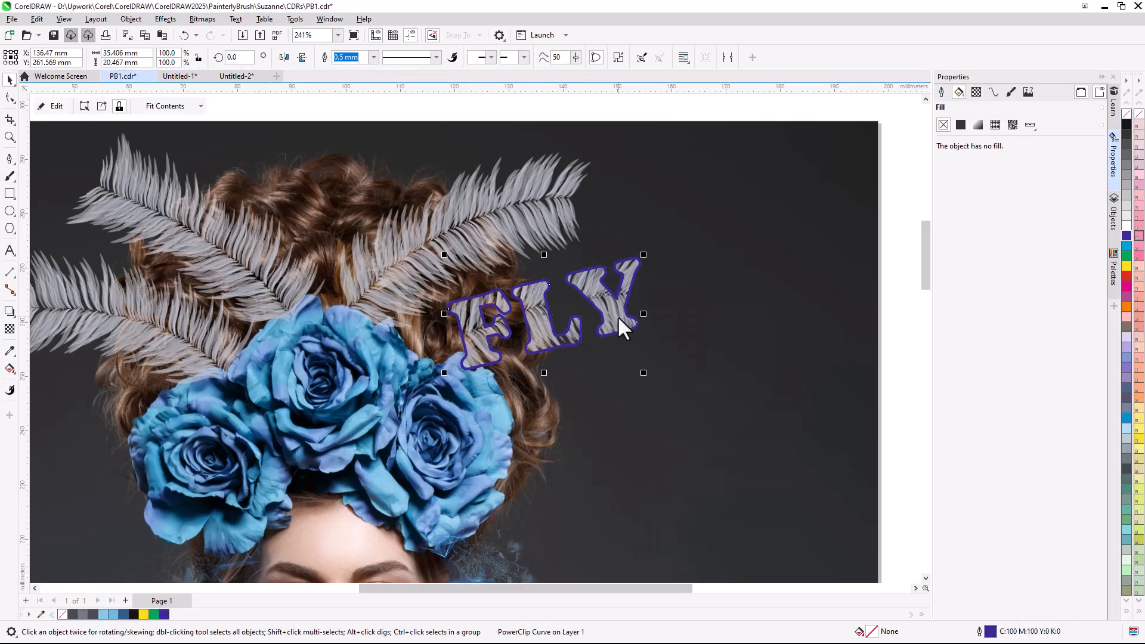
- Move the PowerClipped FLY text to the empty area right of the feathers
drag(619, 319, 770, 298)
key(Escape)
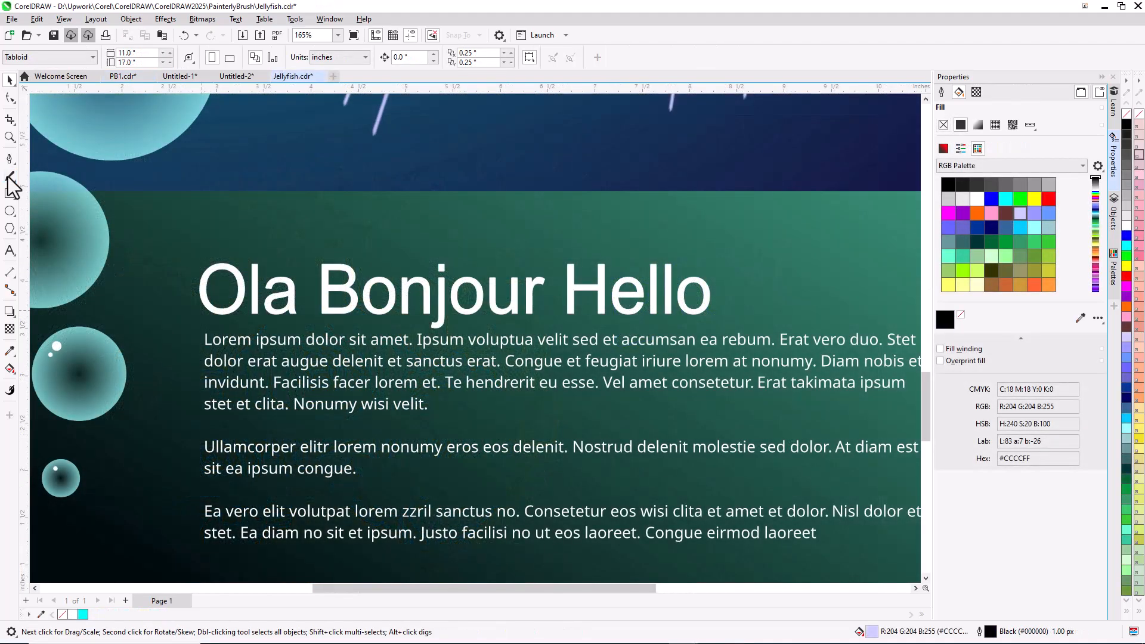
- Apply the Sea Sponge painterly brush to the 'Ola Bonjour Hello' heading text
click(9, 177)
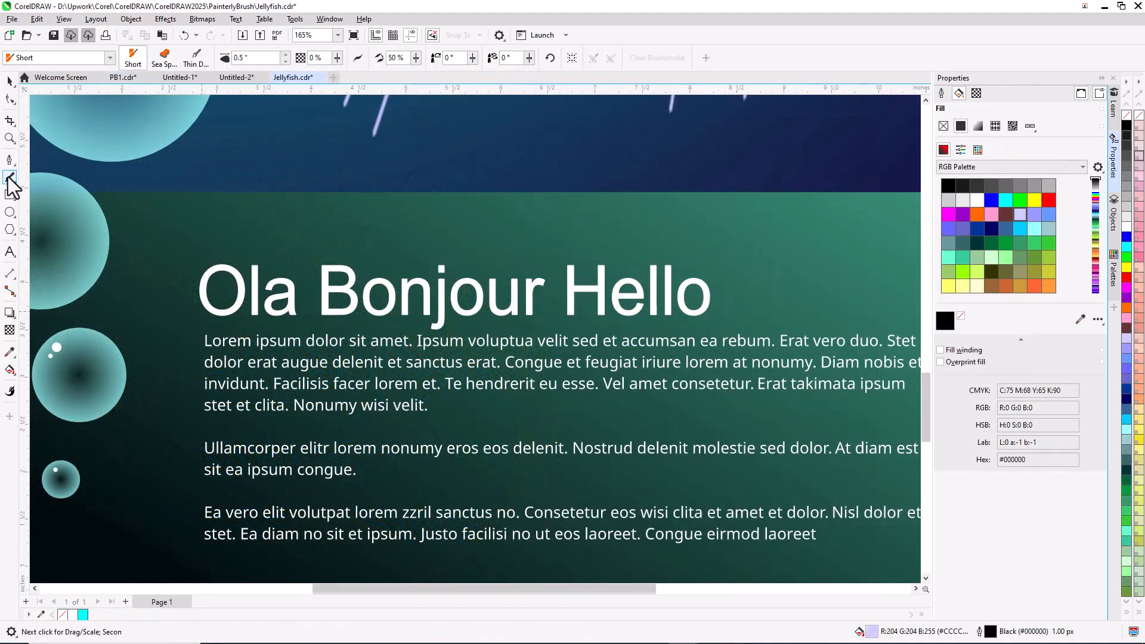
click(286, 295)
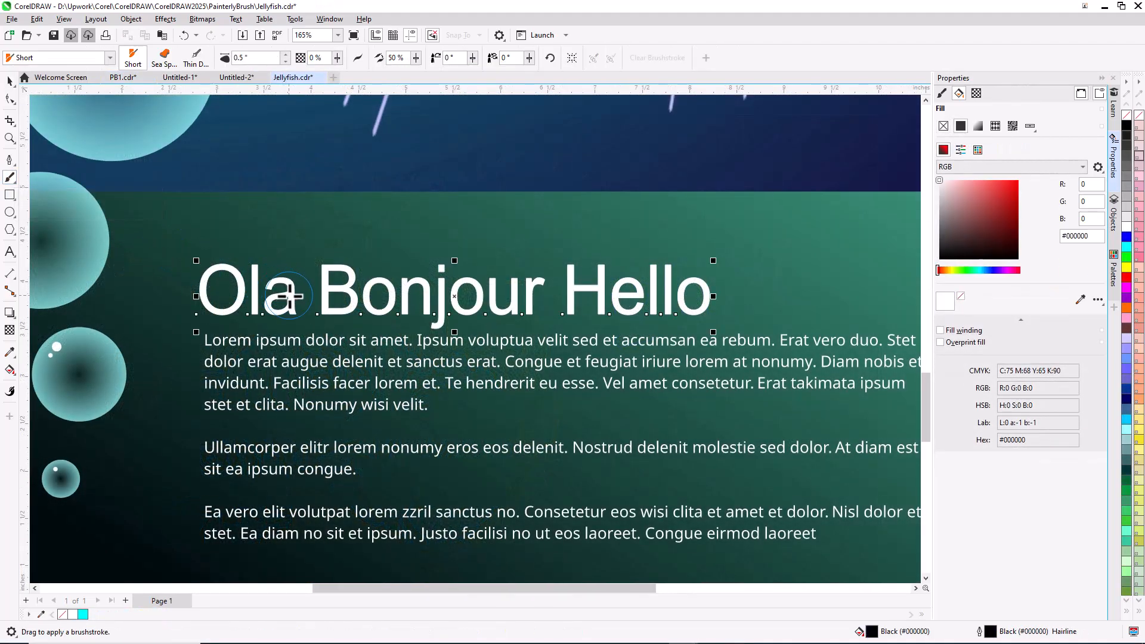
click(166, 59)
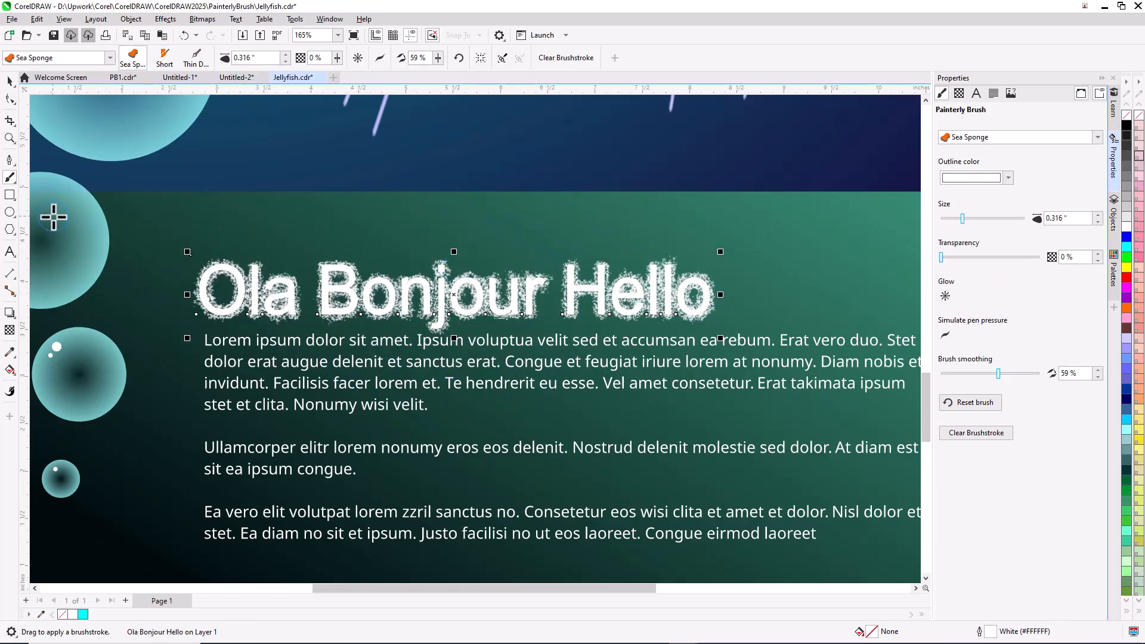
- Edit the brushed heading so it reads 'Hola Bonjour Hello'
click(9, 252)
double_click(287, 276)
key(Left)
key(shift+Right)
text(Ho)
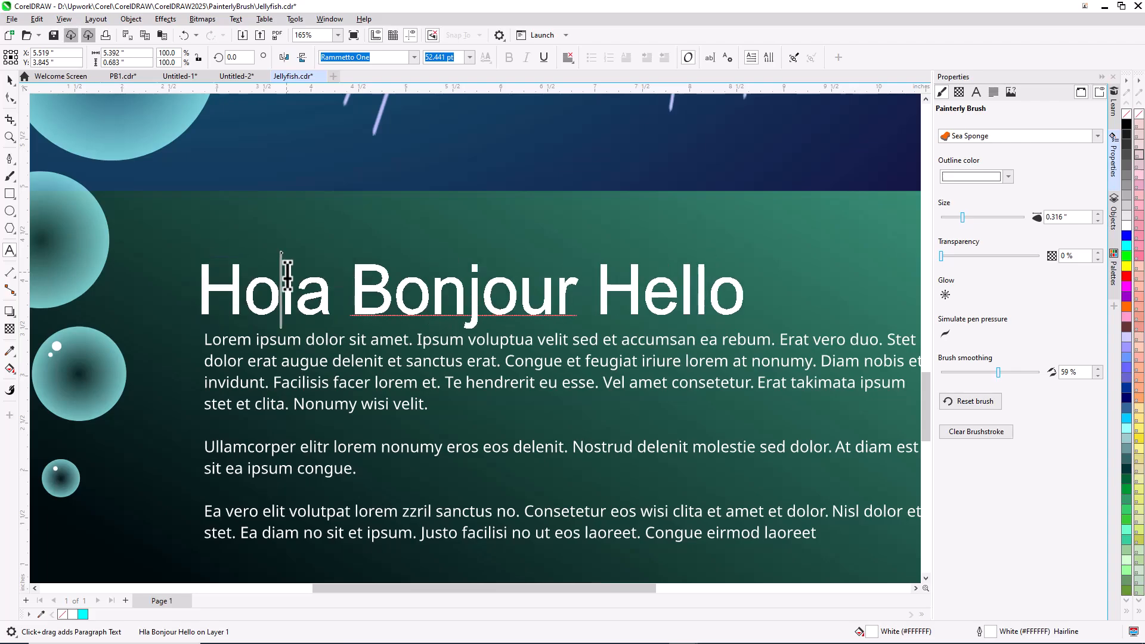
click(181, 225)
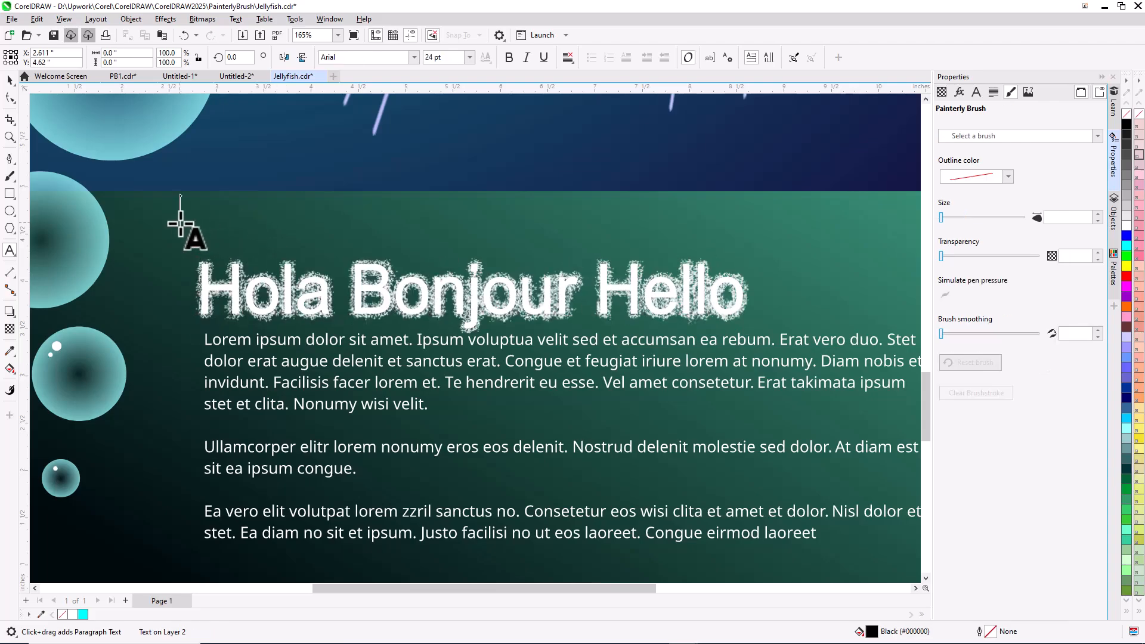